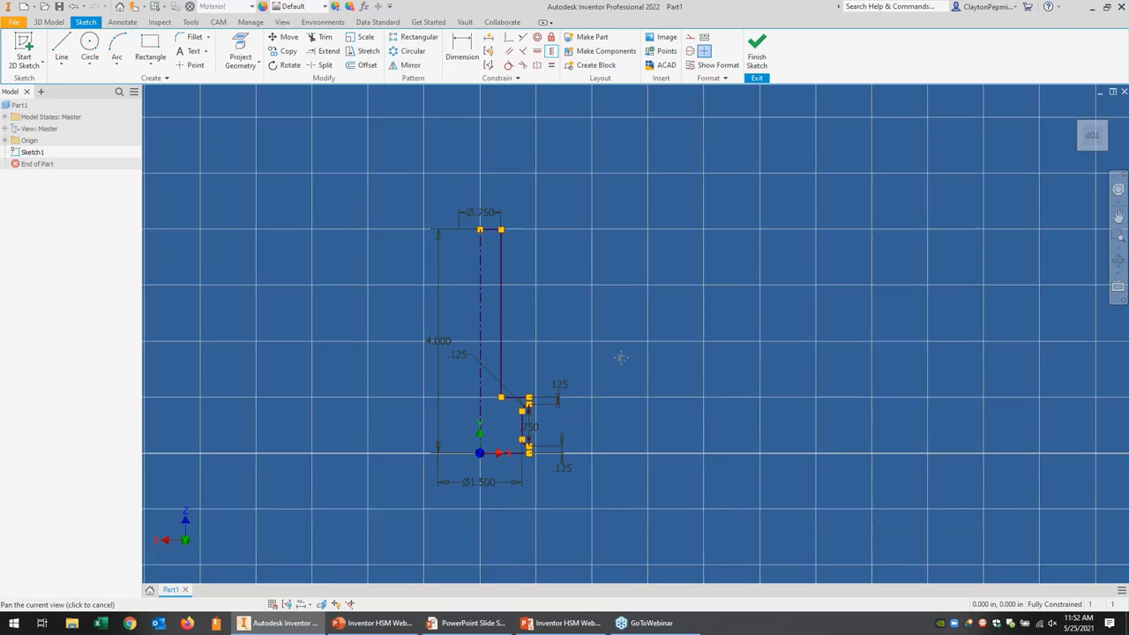
# - Finish the sketch and revolve the tool profile a full 360 degrees about its centerline
pyautogui.click(757, 52)
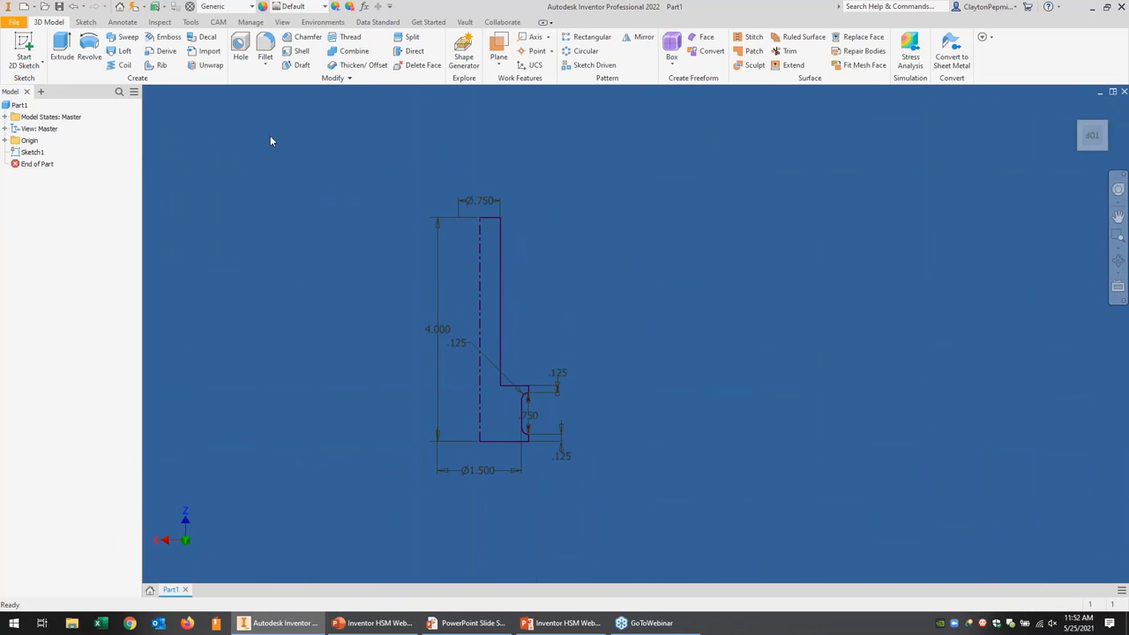
pyautogui.click(92, 66)
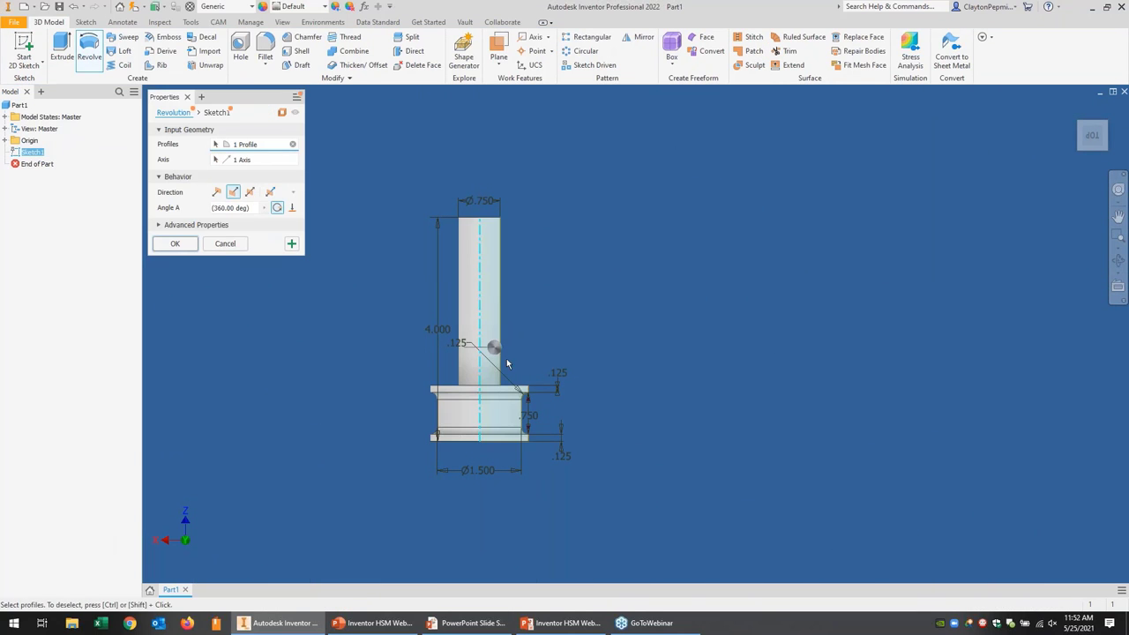
pyautogui.moveTo(603, 326); pyautogui.dragTo(637, 307, button='middle')
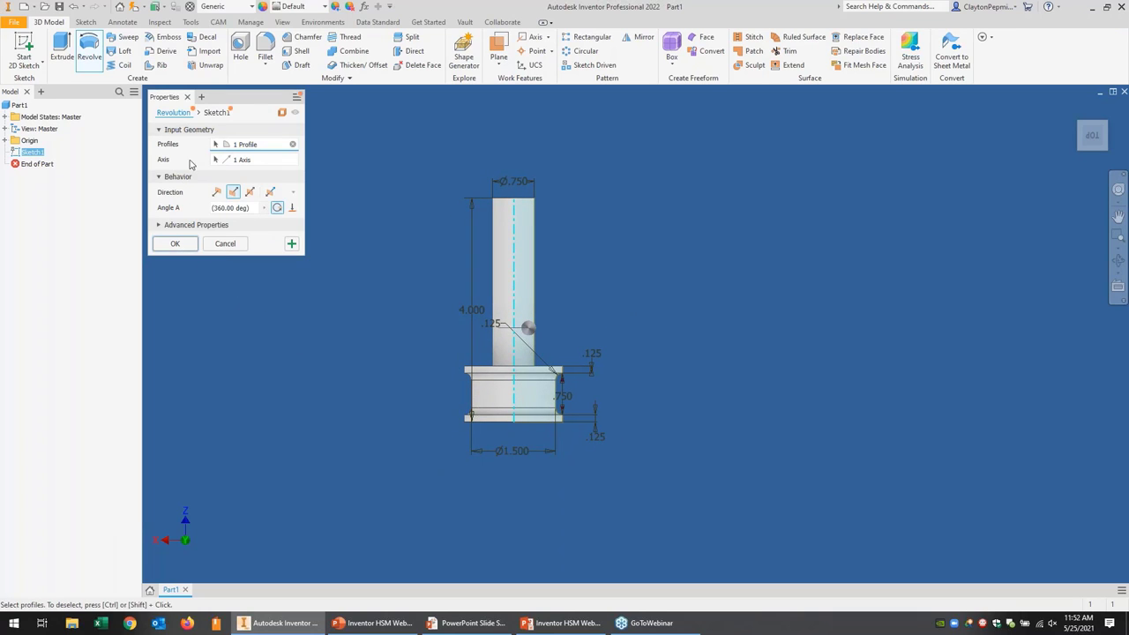
pyautogui.click(175, 245)
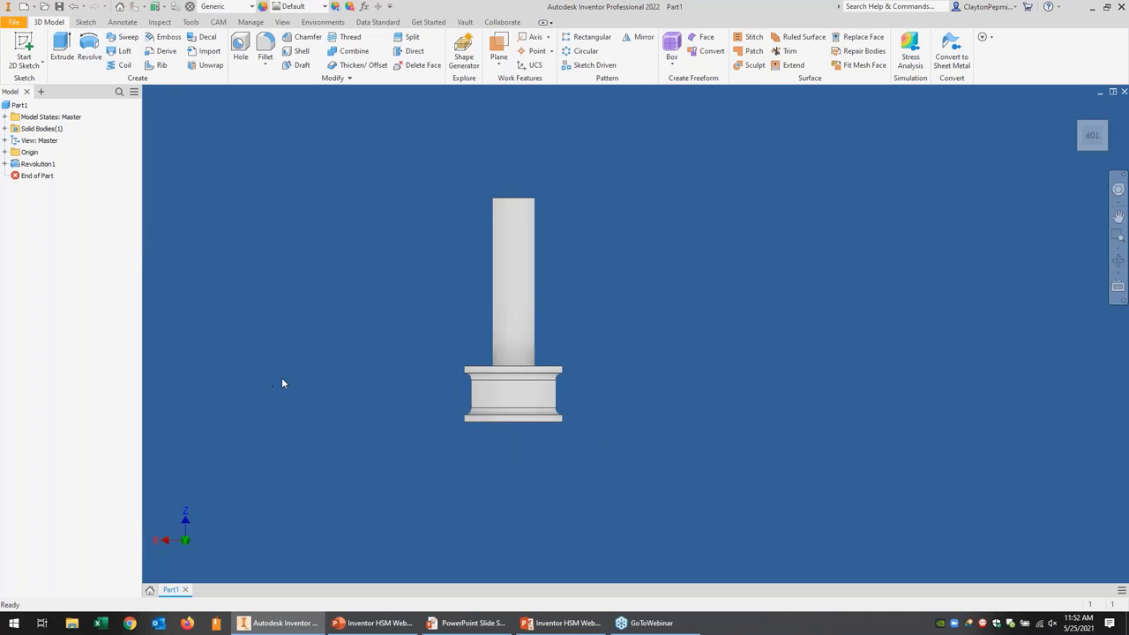
# - Save the revolved part as "Demo tool" in the Webinar folder and close it
pyautogui.press('F4')
pyautogui.moveTo(574, 396); pyautogui.dragTo(532, 347)
pyautogui.press('Escape')
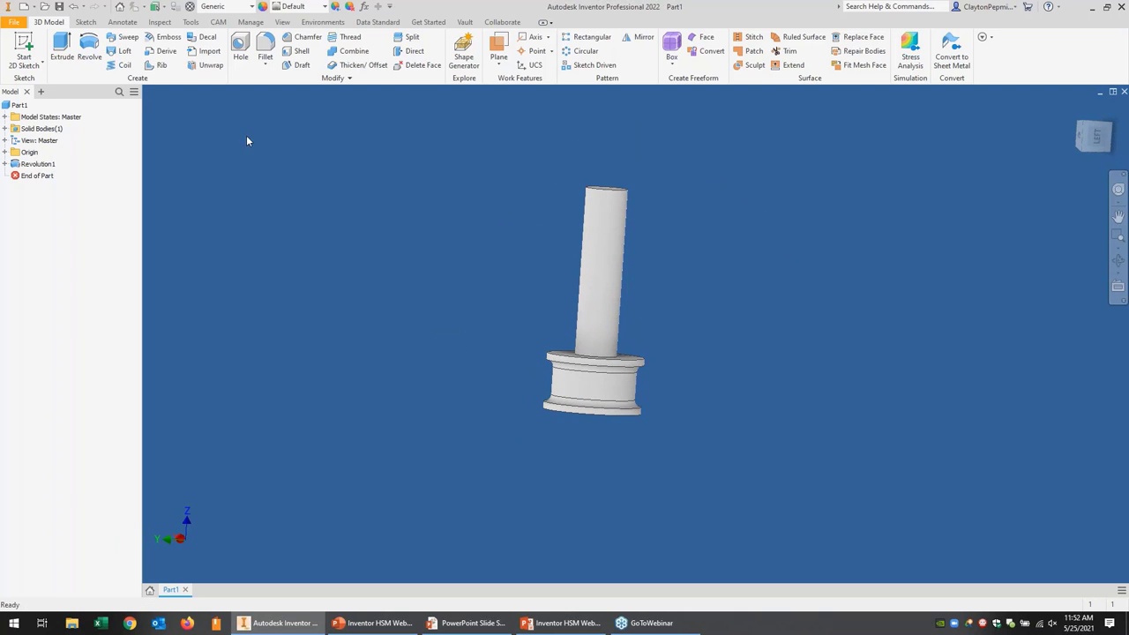
pyautogui.click(59, 7)
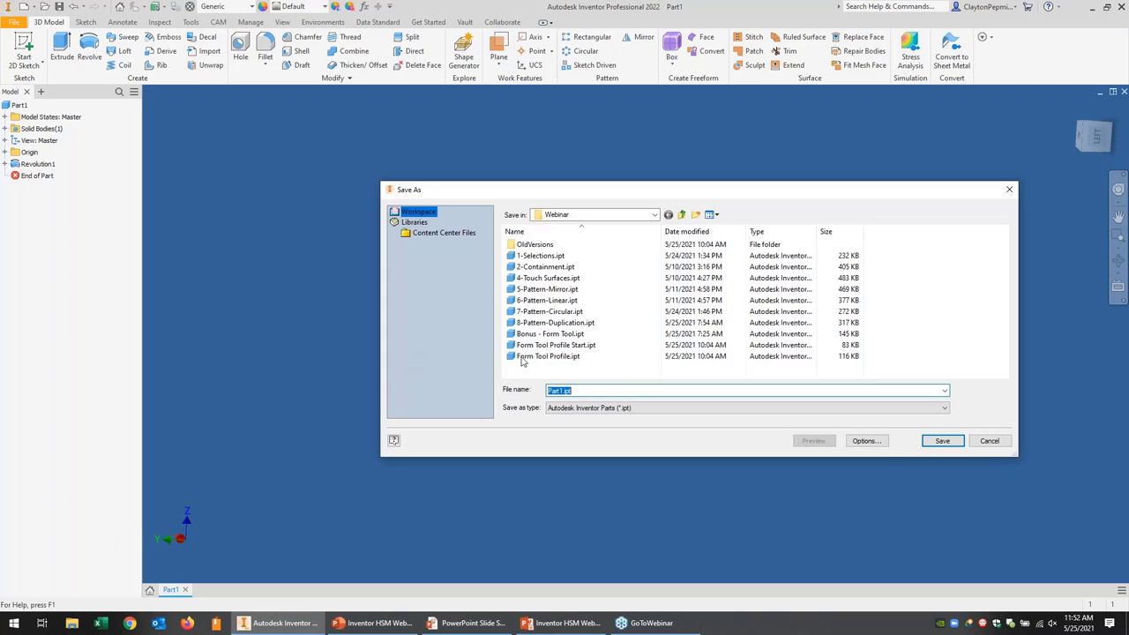
pyautogui.write('c')
pyautogui.write('emo tool')
pyautogui.click(940, 440)
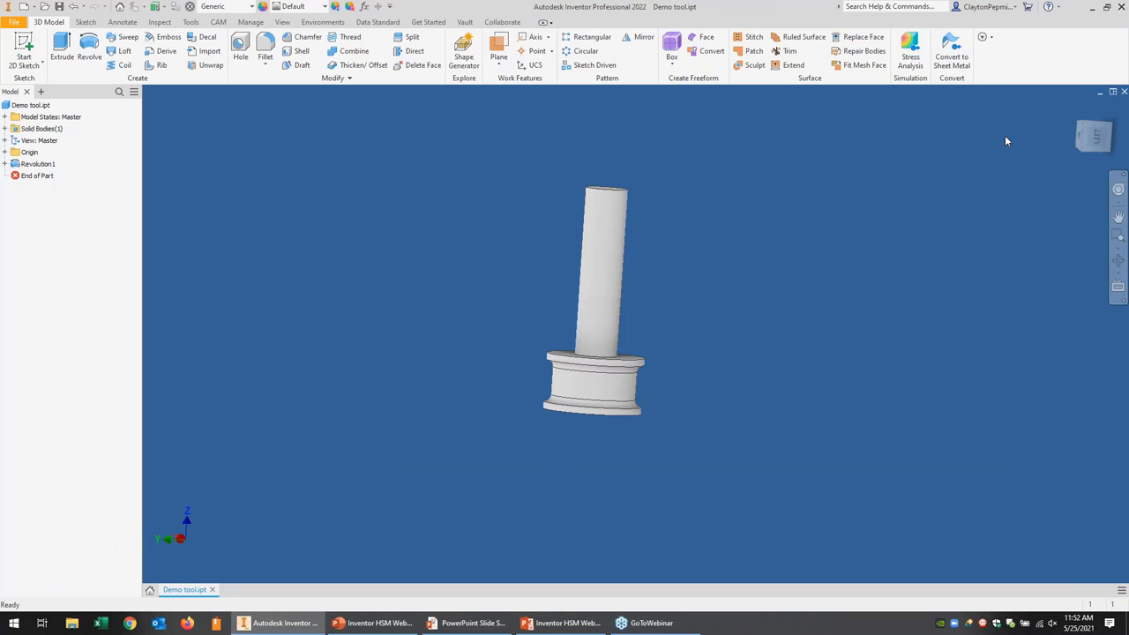
pyautogui.click(1124, 92)
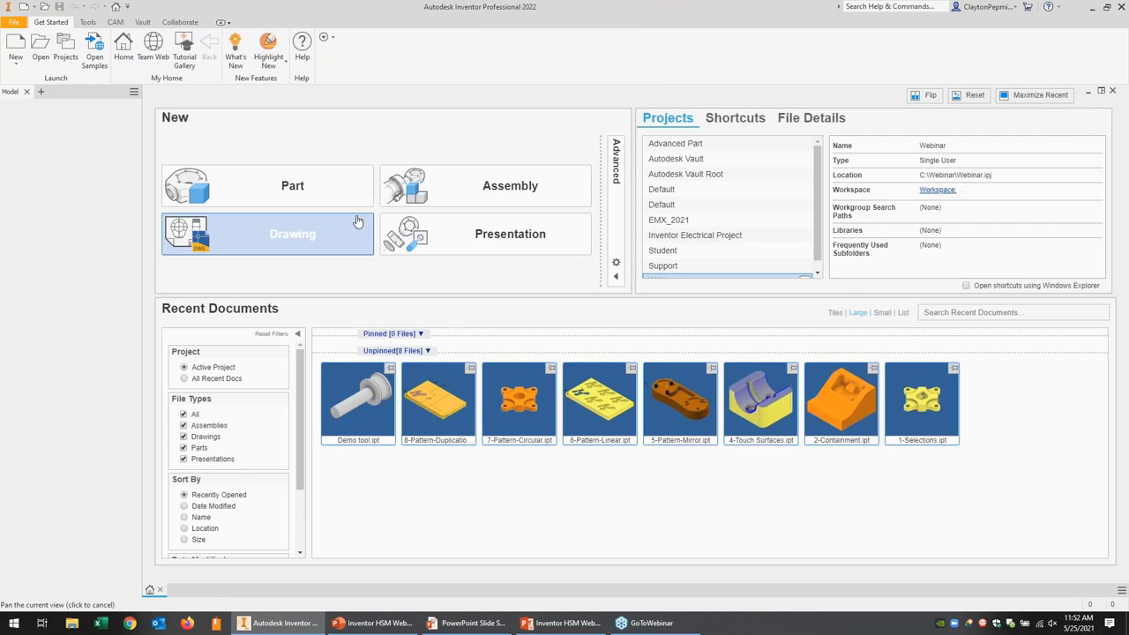
# - Open the part "Bonus - Form Tool.ipt" from the Webinar folder
pyautogui.click(40, 51)
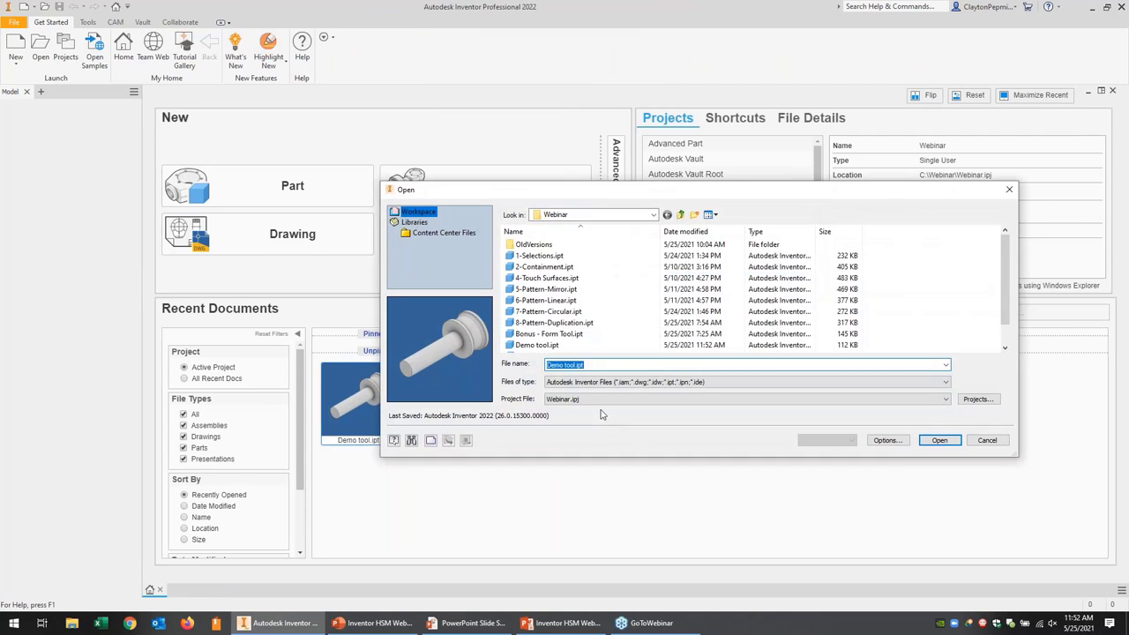
pyautogui.click(541, 346)
pyautogui.click(547, 334)
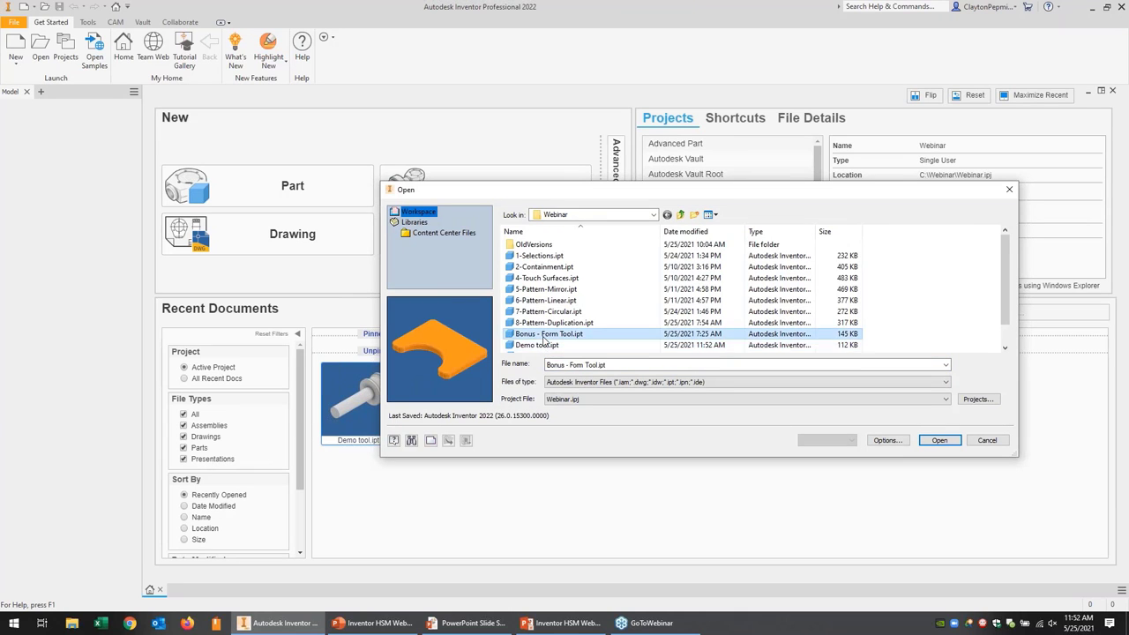
pyautogui.scroll(-1, 548, 336)
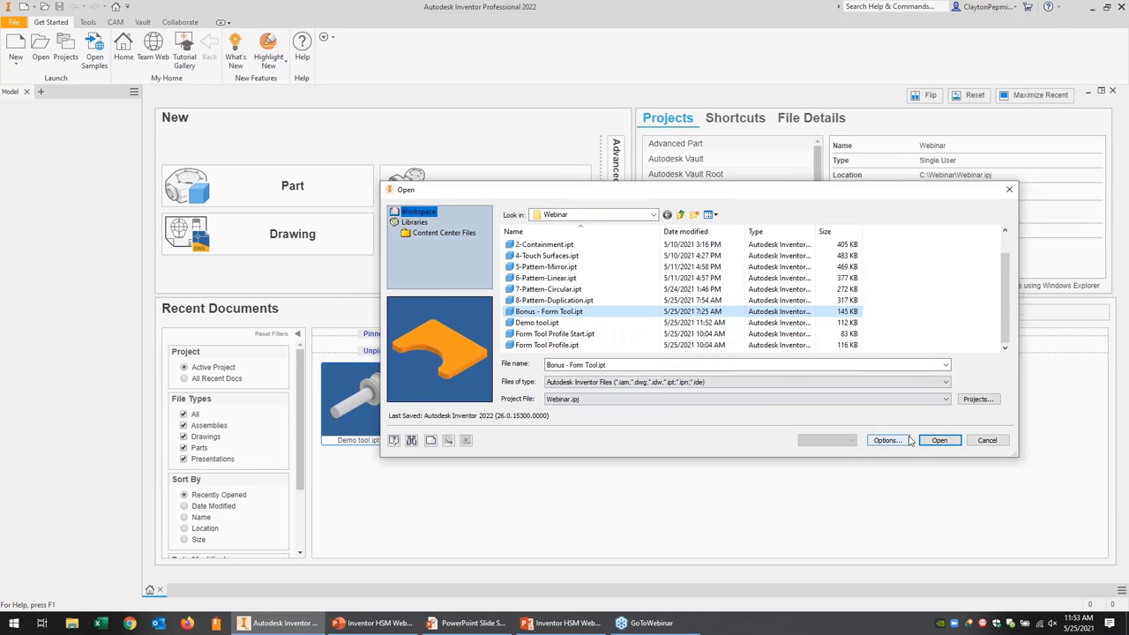
pyautogui.click(939, 440)
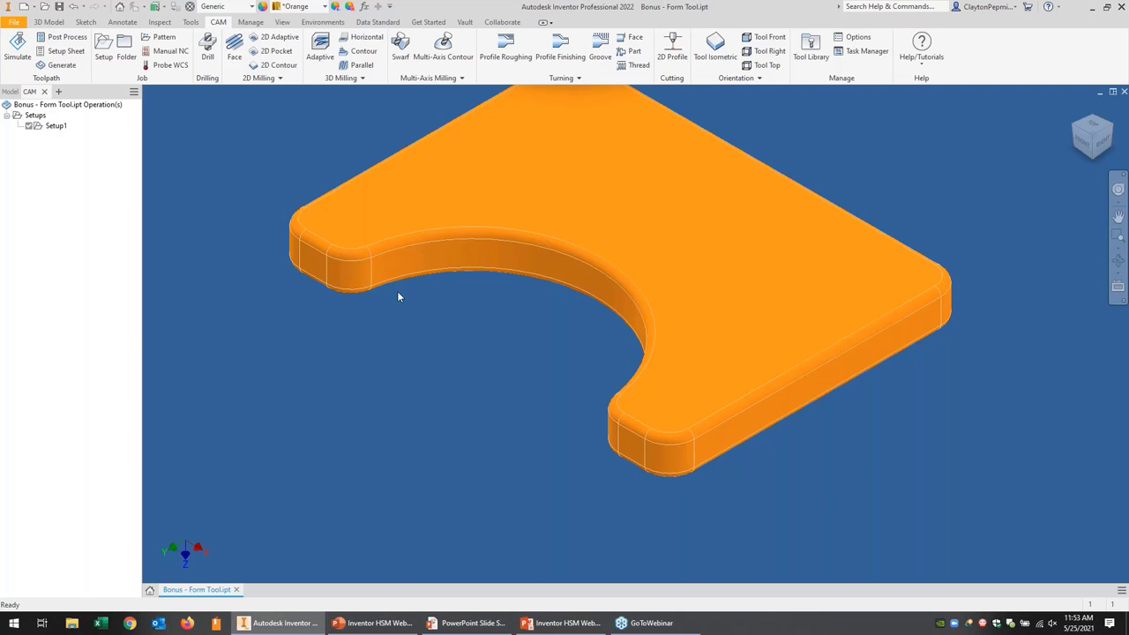
pyautogui.moveTo(444, 321); pyautogui.dragTo(481, 390, button='middle')
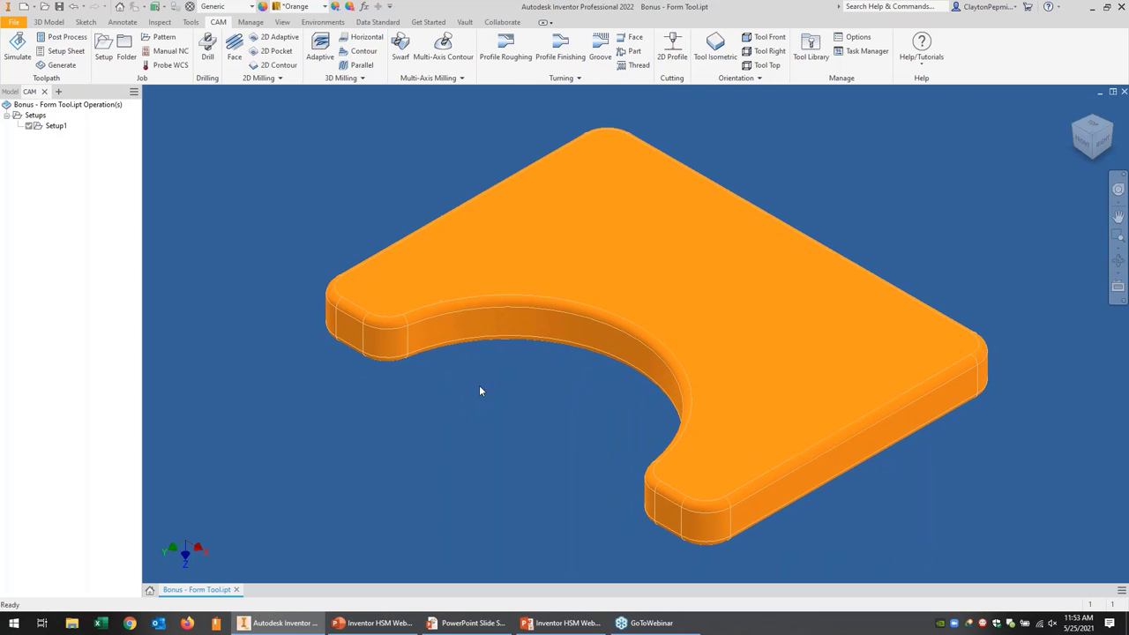
# - Start a 2D Contour operation and create a new mill tool of type Form Mill for it
pyautogui.click(265, 69)
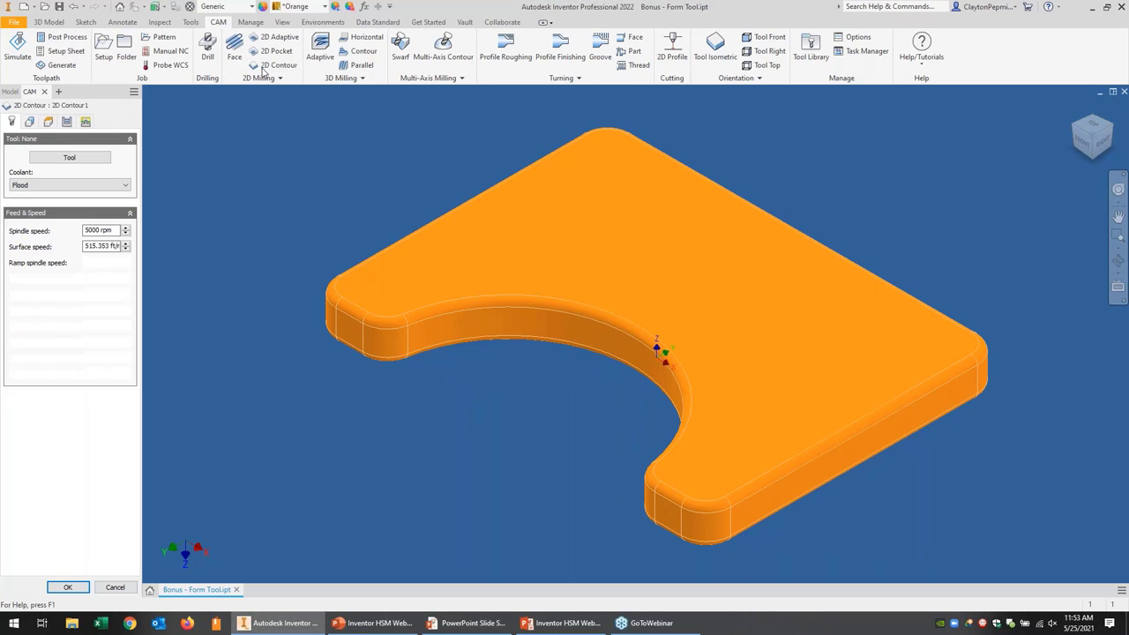
pyautogui.click(67, 160)
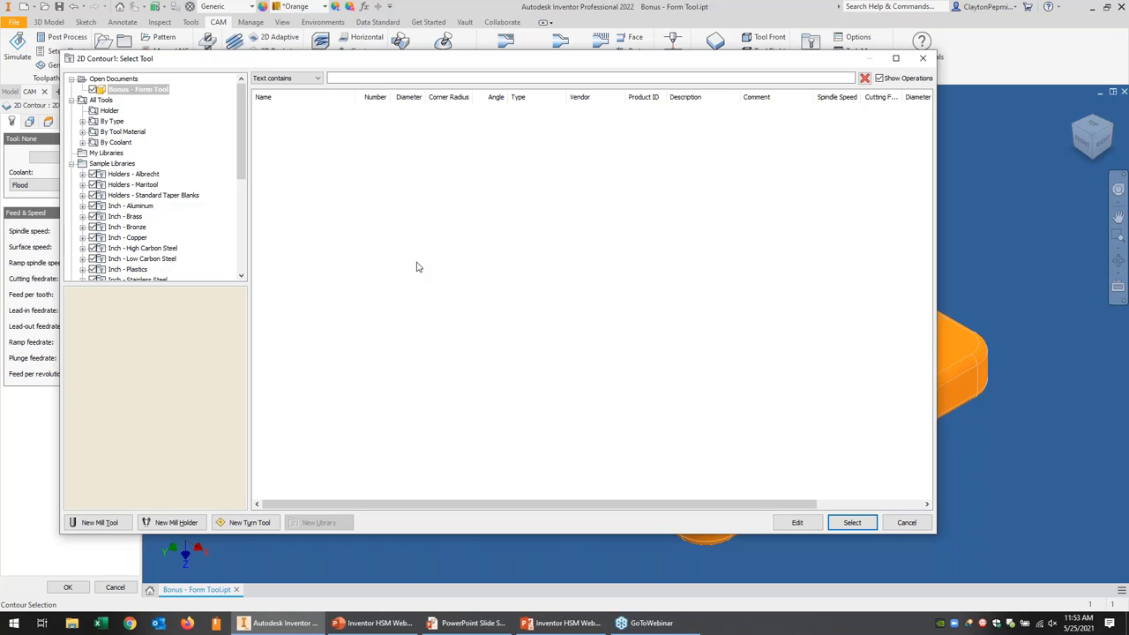
pyautogui.click(104, 526)
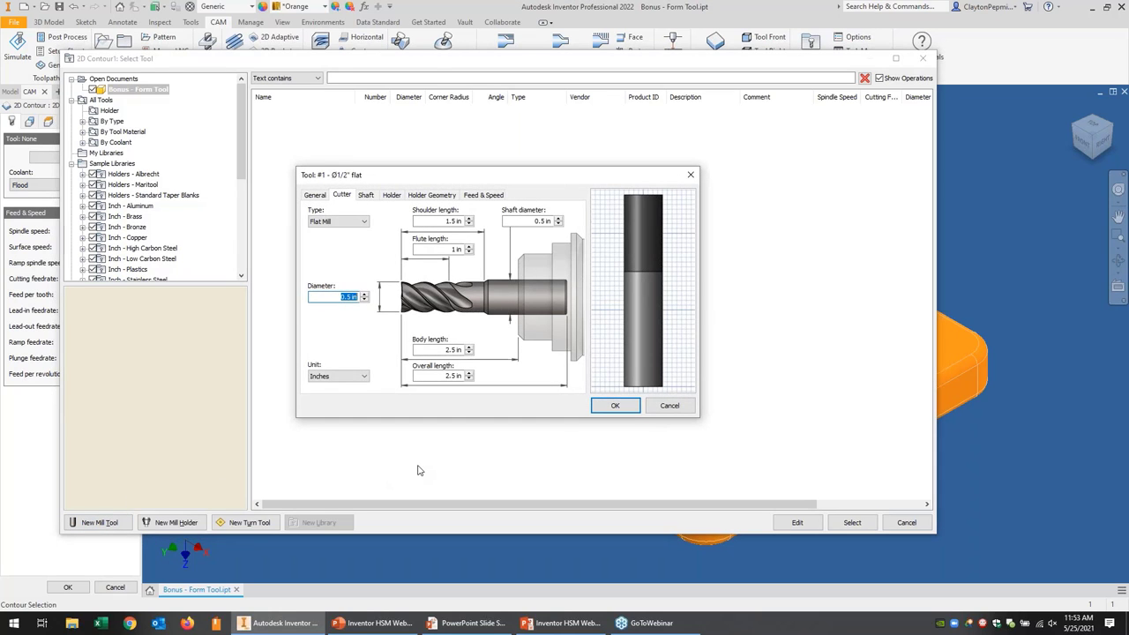
pyautogui.click(351, 226)
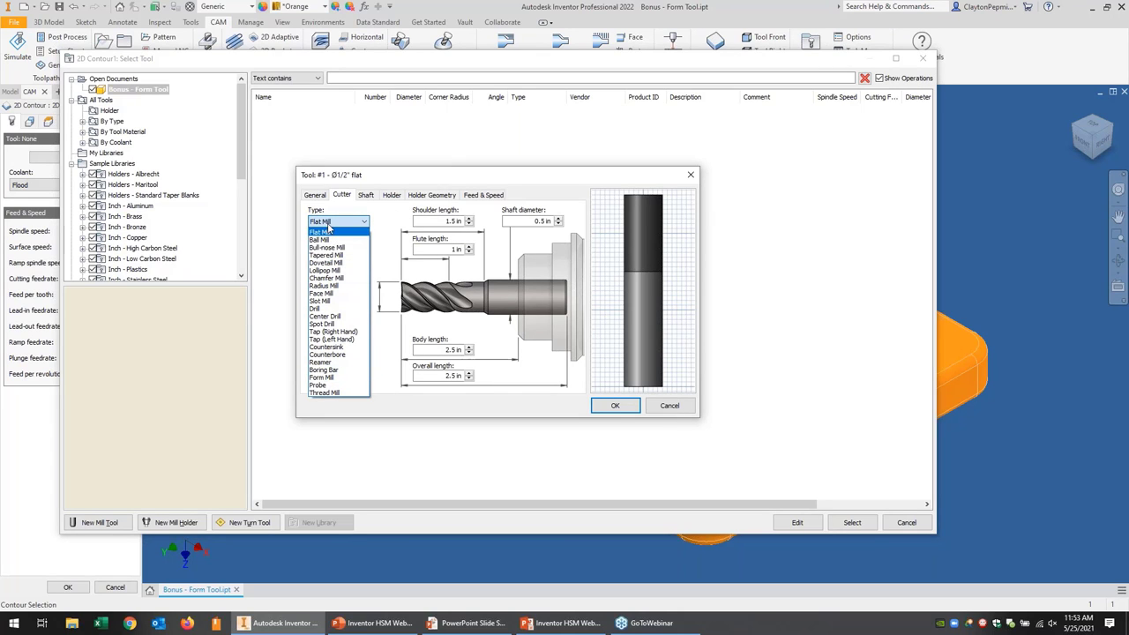
pyautogui.click(334, 377)
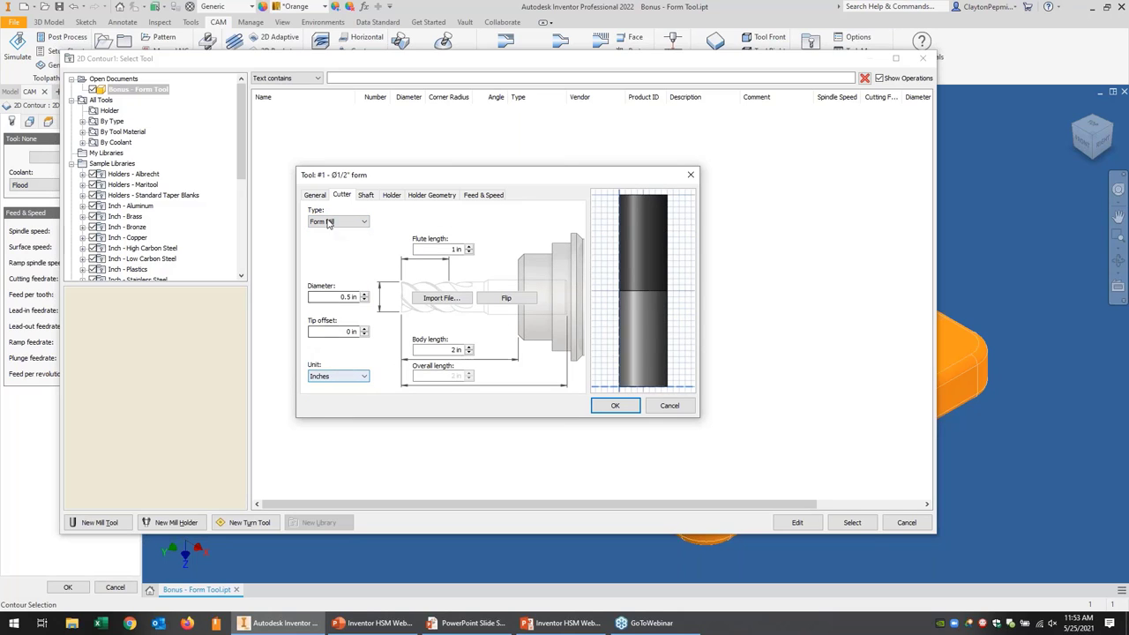
# - Import Demo tool.ipt as the form mill geometry and flip it so the cutting profile is at the tip
pyautogui.click(444, 302)
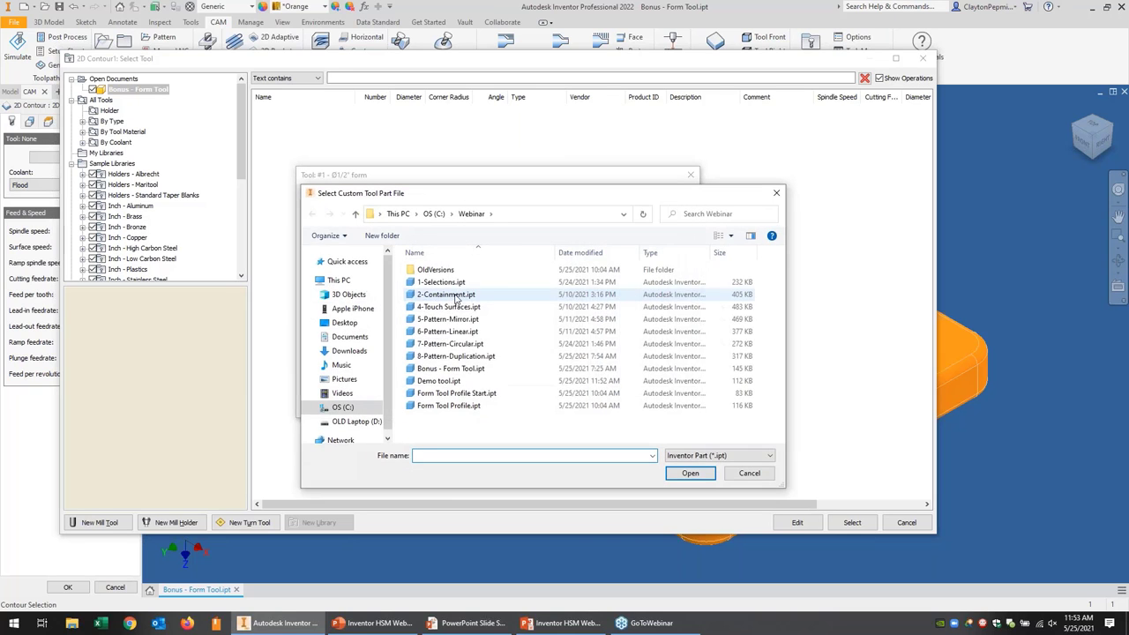
pyautogui.click(428, 381)
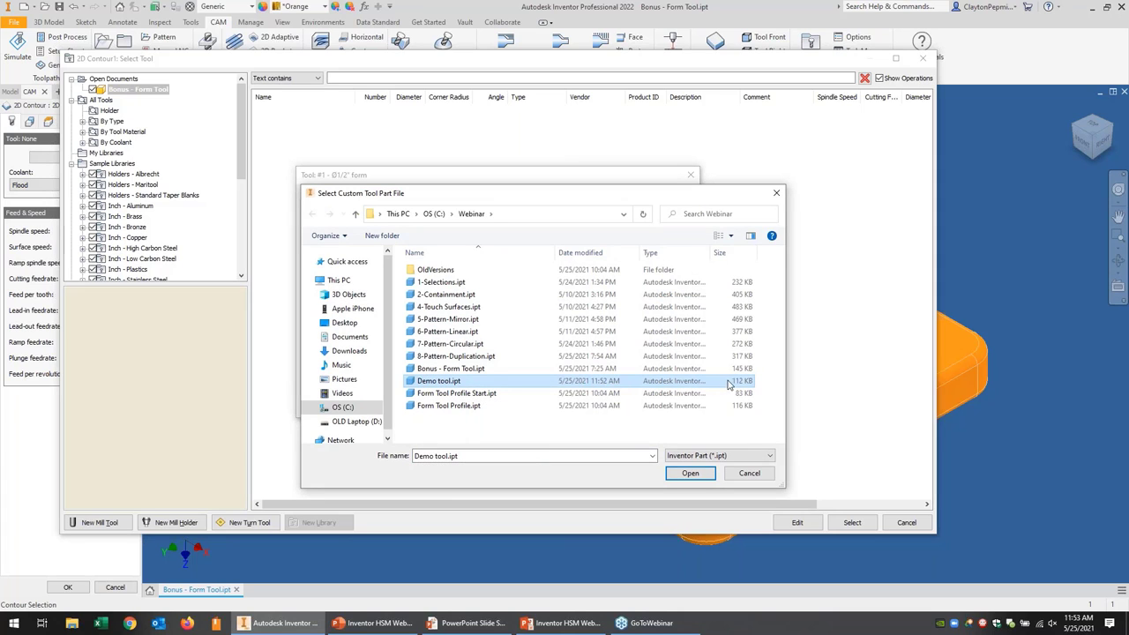
pyautogui.click(690, 472)
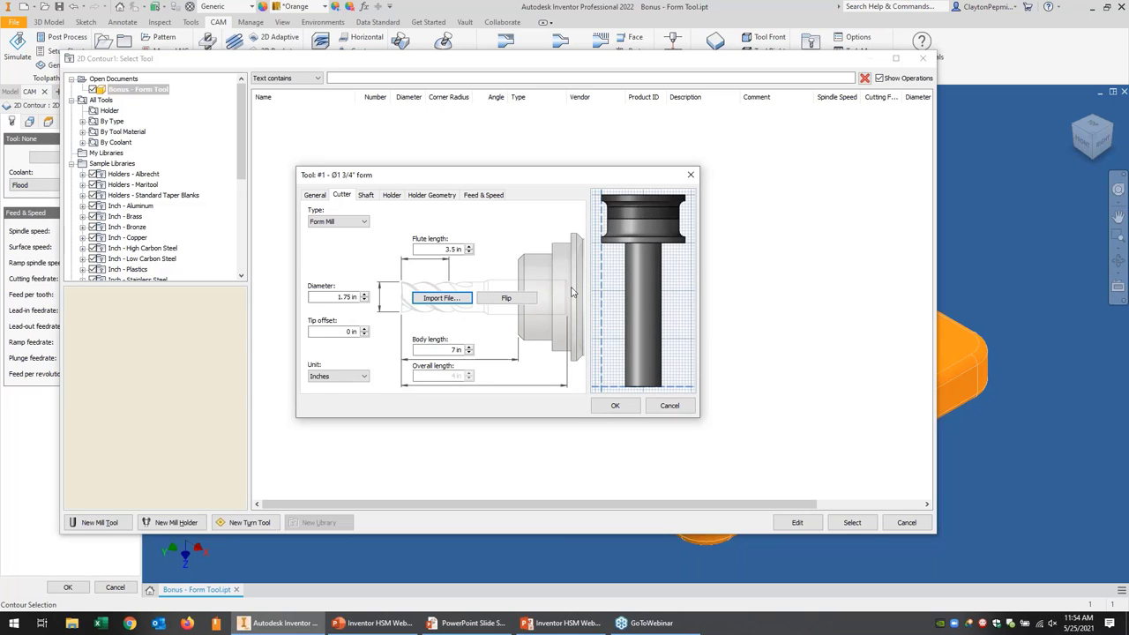
pyautogui.click(513, 300)
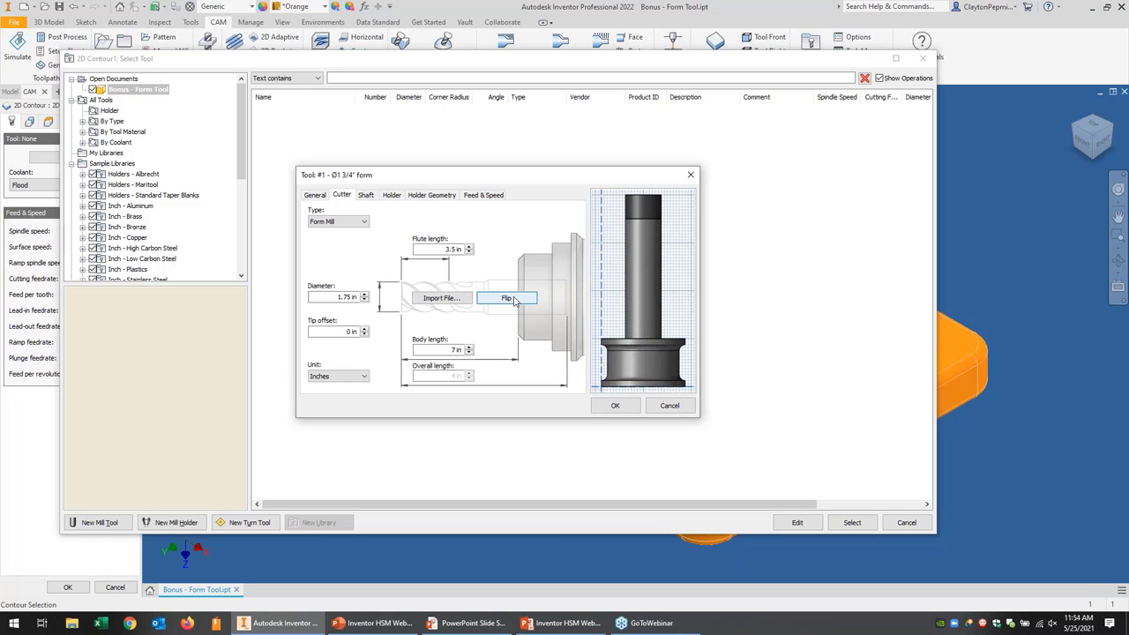
pyautogui.click(514, 299)
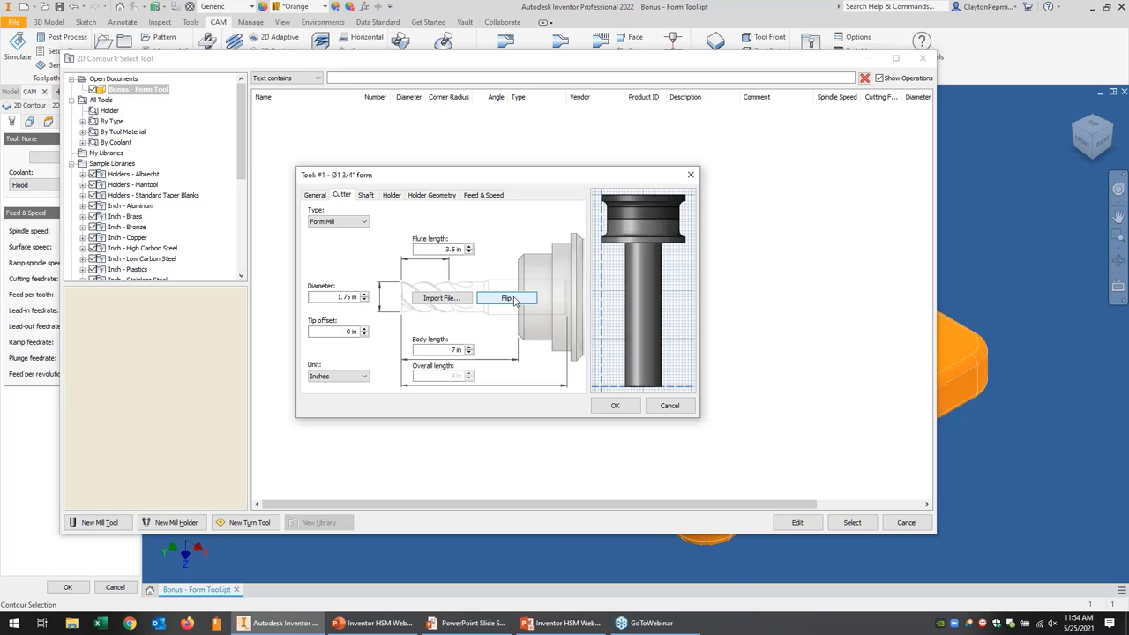
pyautogui.click(515, 300)
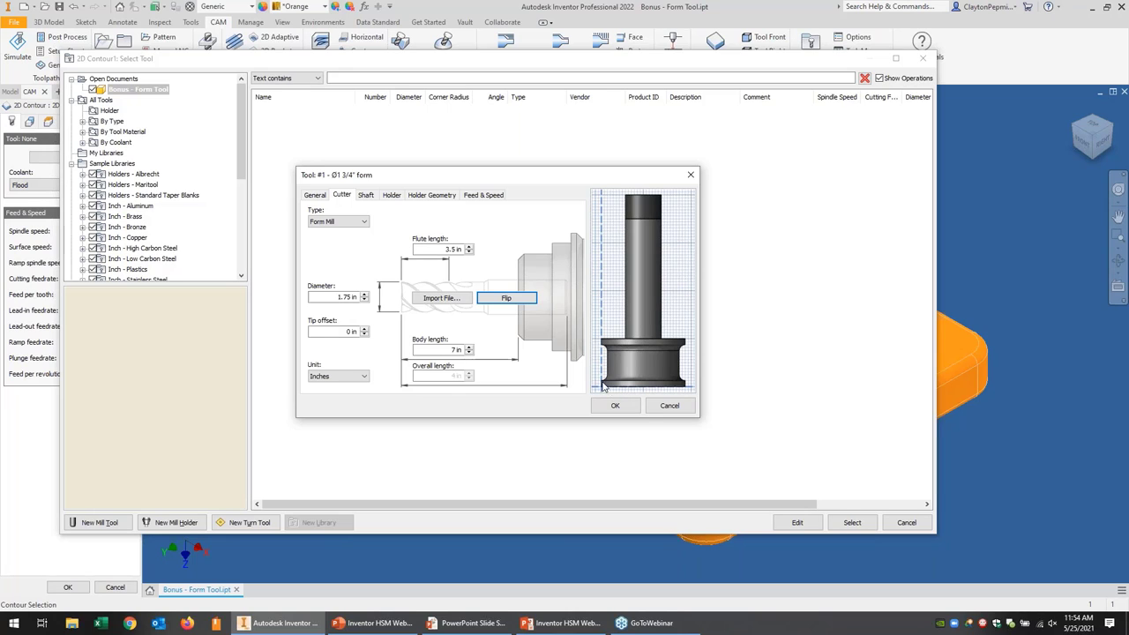
# - Set the form mill's diameter to 1.5 in
pyautogui.click(348, 297)
pyautogui.click(351, 330)
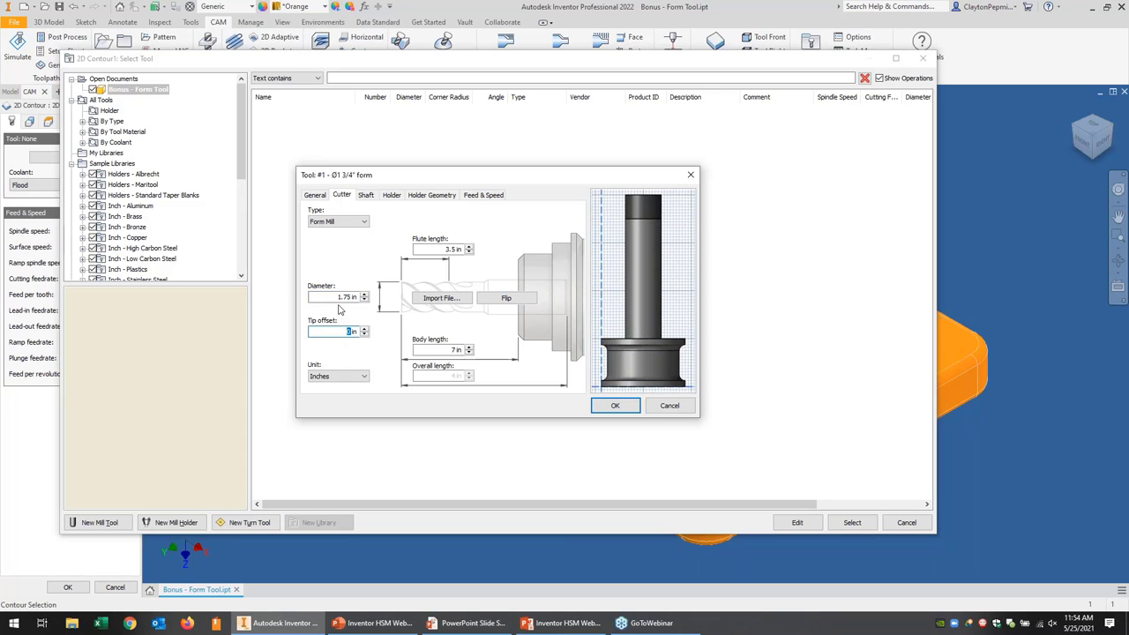
pyautogui.click(344, 298)
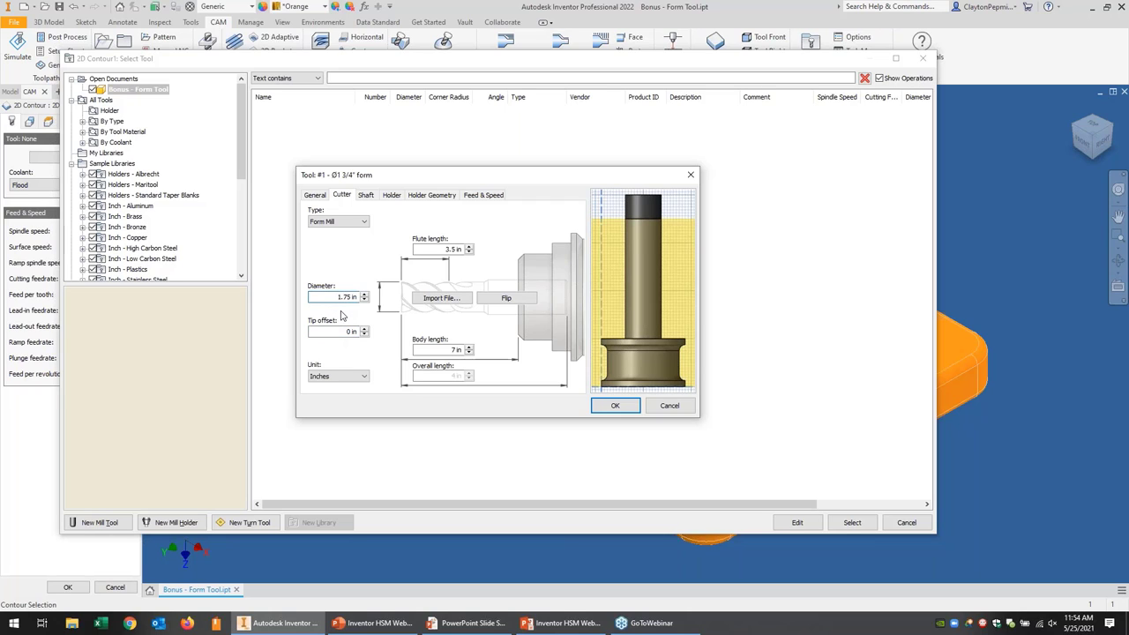
pyautogui.write('1.5')
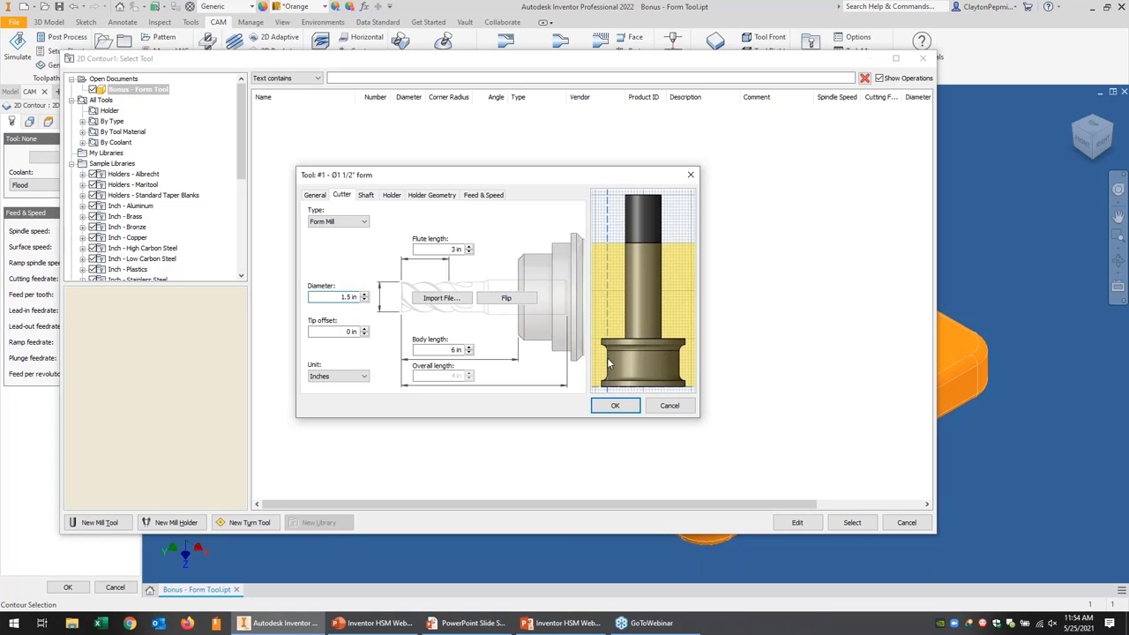
# - Raise the form mill's tip offset to the upper end of the straight section in the cutting groove
pyautogui.click(346, 331)
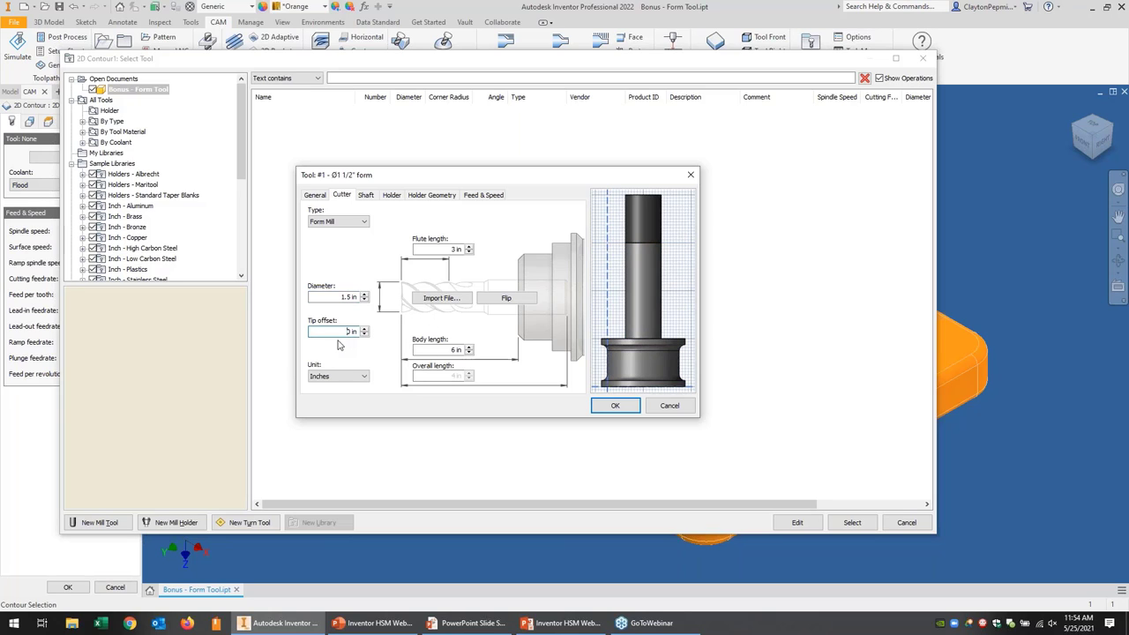
pyautogui.write('87')
pyautogui.click(336, 333)
pyautogui.press('Delete')
pyautogui.hotkey('shift', 'Tab')
pyautogui.press('Tab')
# - Set the form mill's spindle speed to 2000 rpm and its cutting feedrate to 10 in/min
pyautogui.click(365, 196)
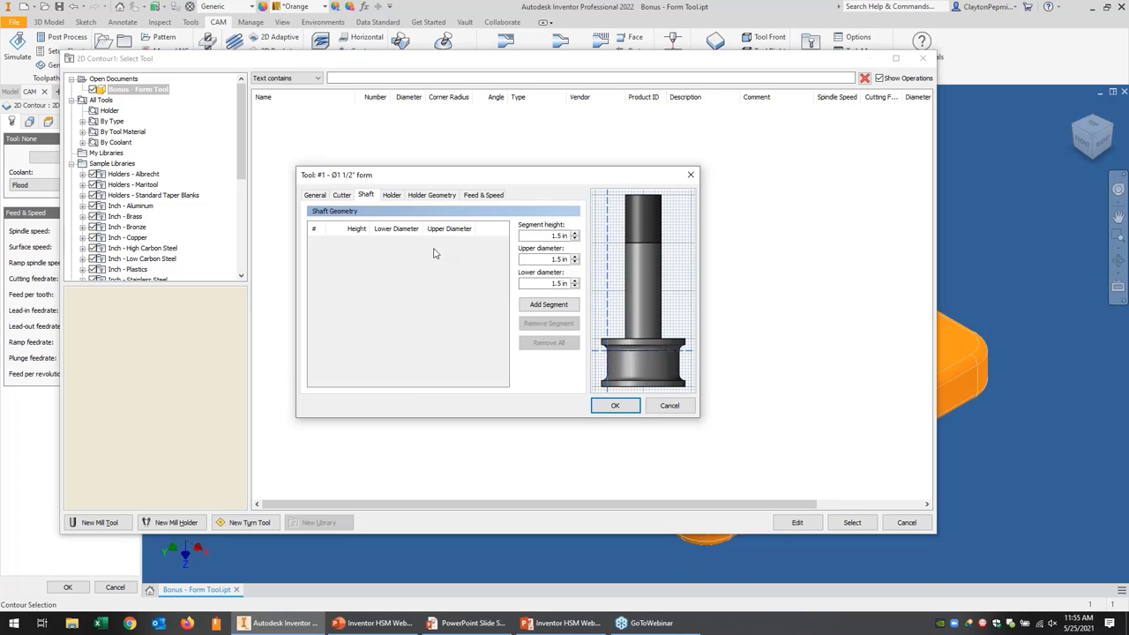
pyautogui.click(392, 196)
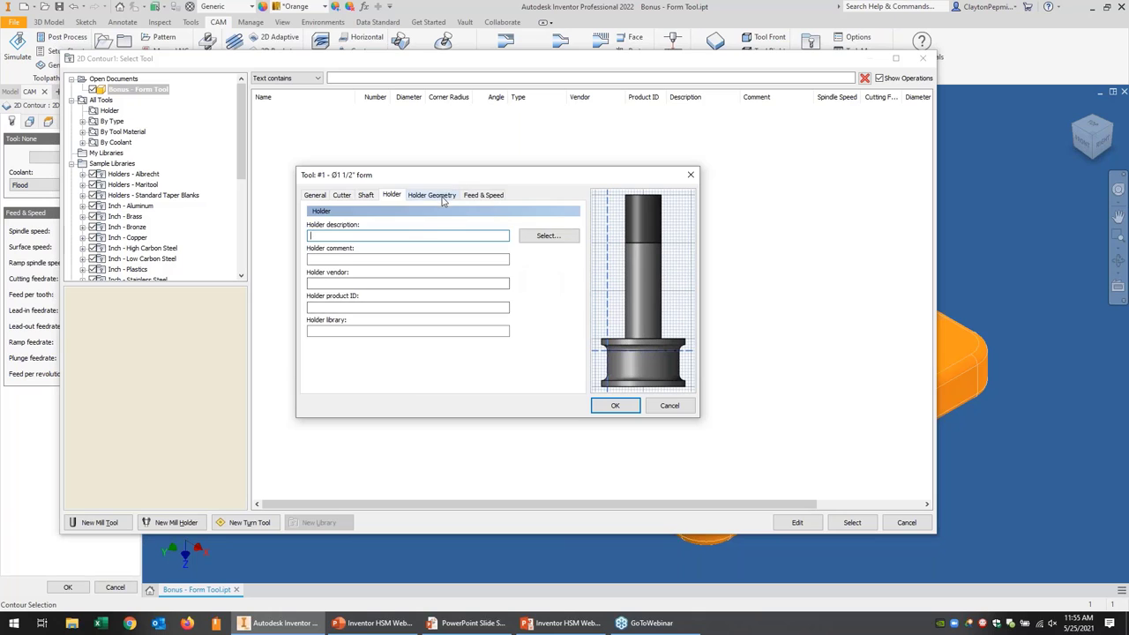
pyautogui.click(431, 195)
pyautogui.click(484, 194)
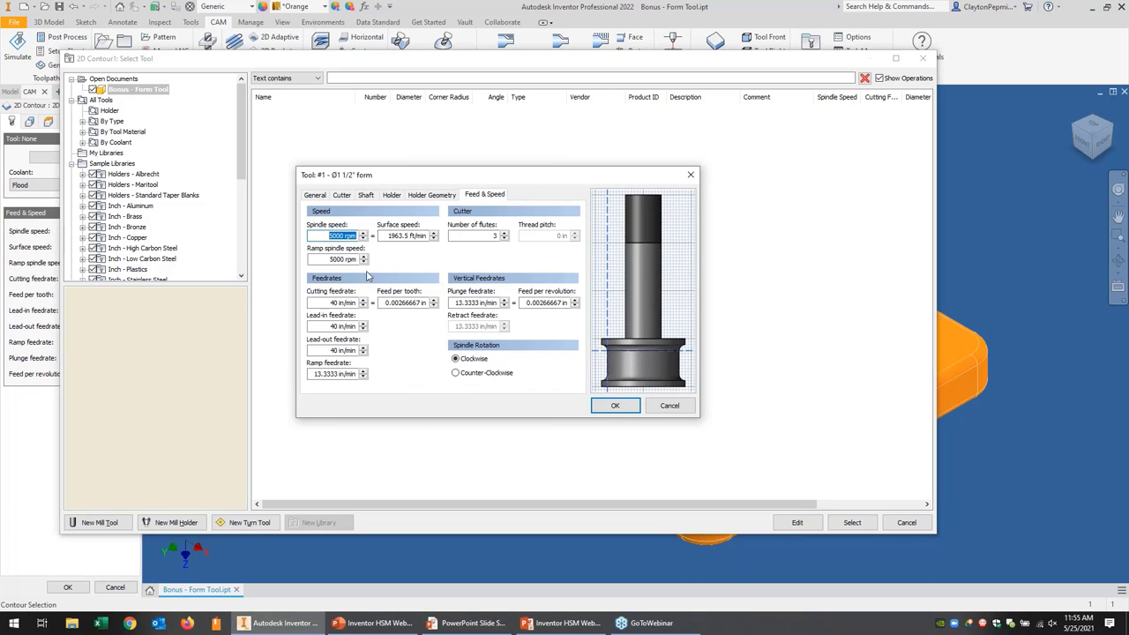
pyautogui.write('2000')
pyautogui.doubleClick(336, 303)
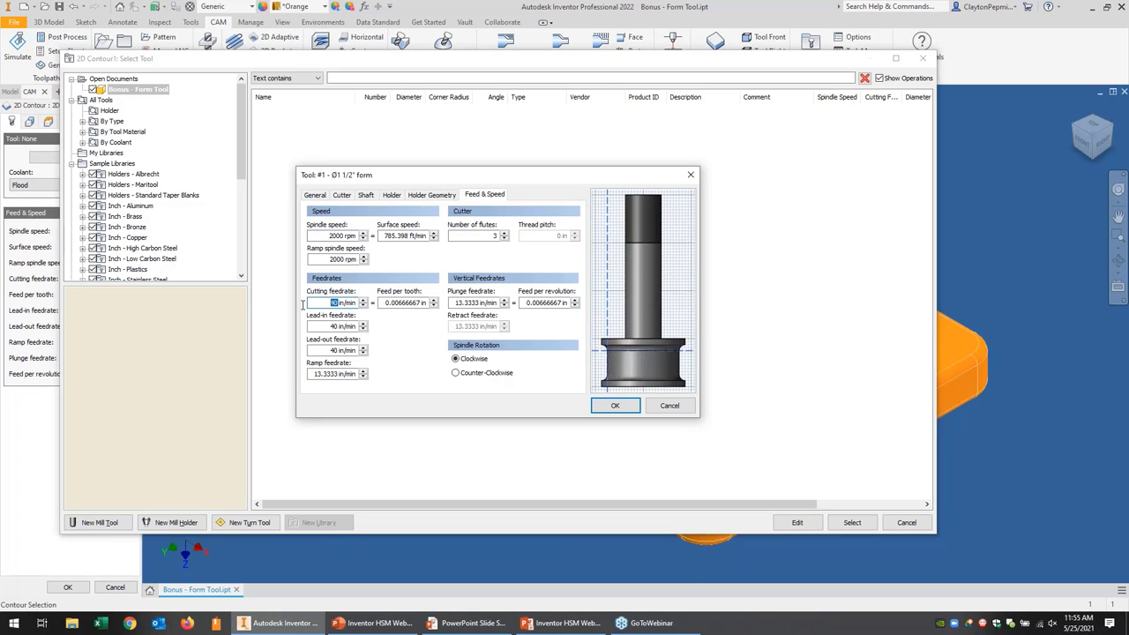
pyautogui.write('10')
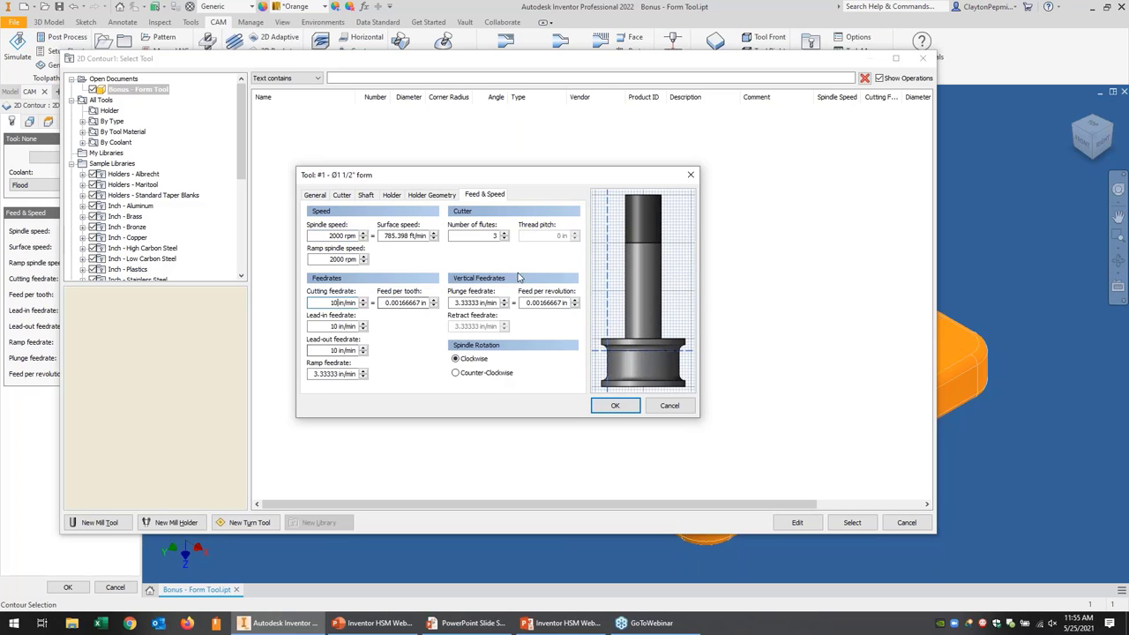
# - Describe the form mill as Form Cutter for Demo, with vendor Hagerman and product ID BR549, and save the tool
pyautogui.click(315, 195)
pyautogui.click(467, 239)
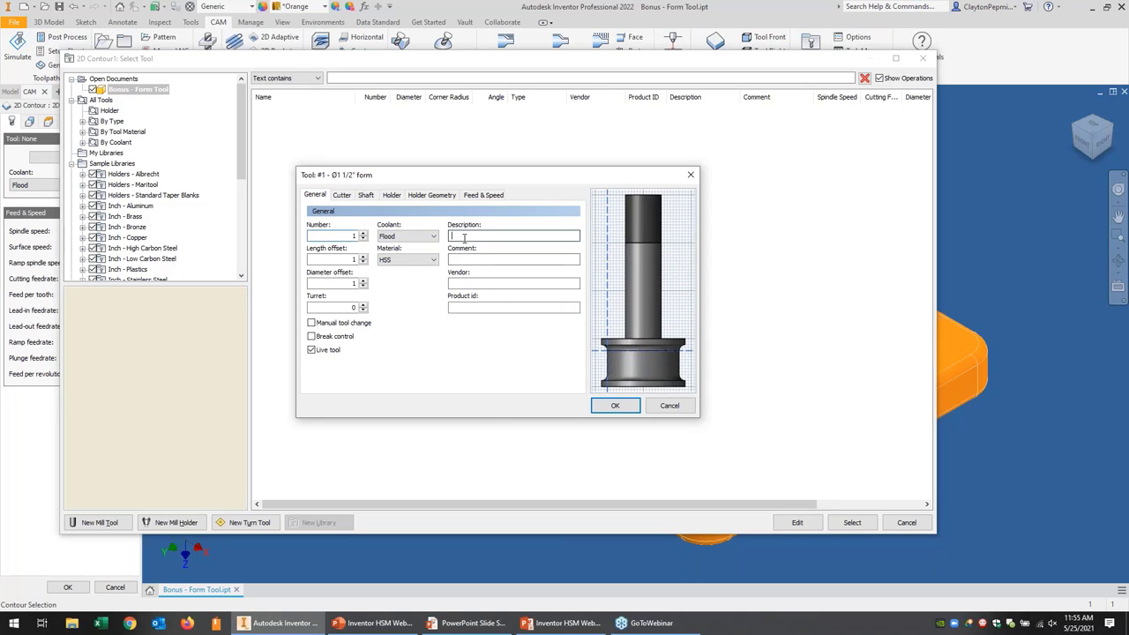
pyautogui.write('Form Cutte')
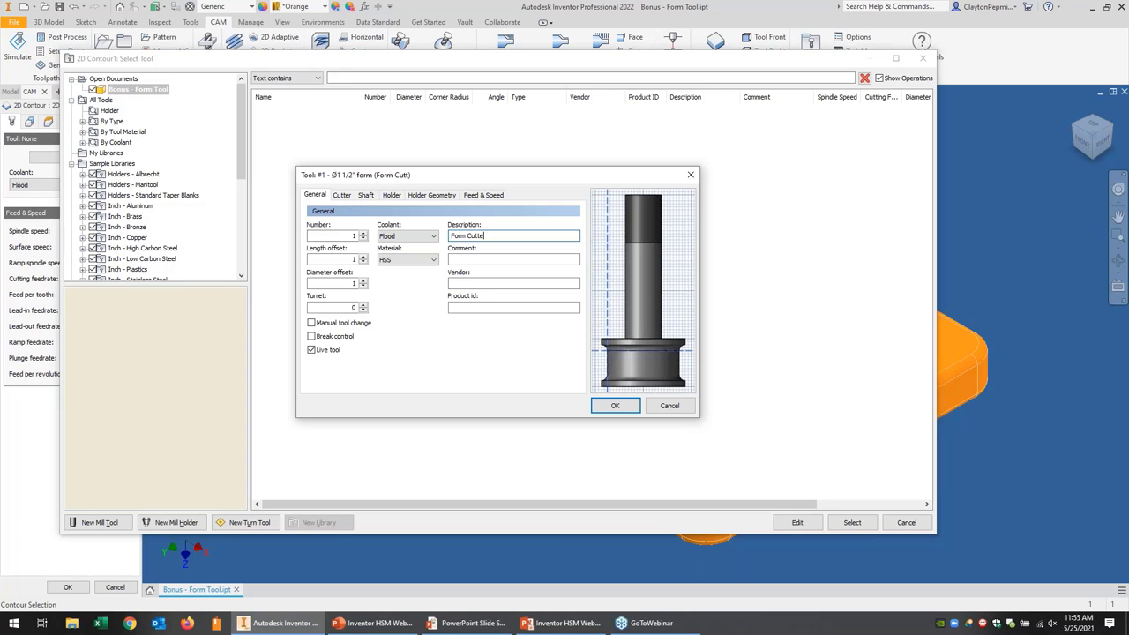
pyautogui.write('r for Demo')
pyautogui.click(478, 284)
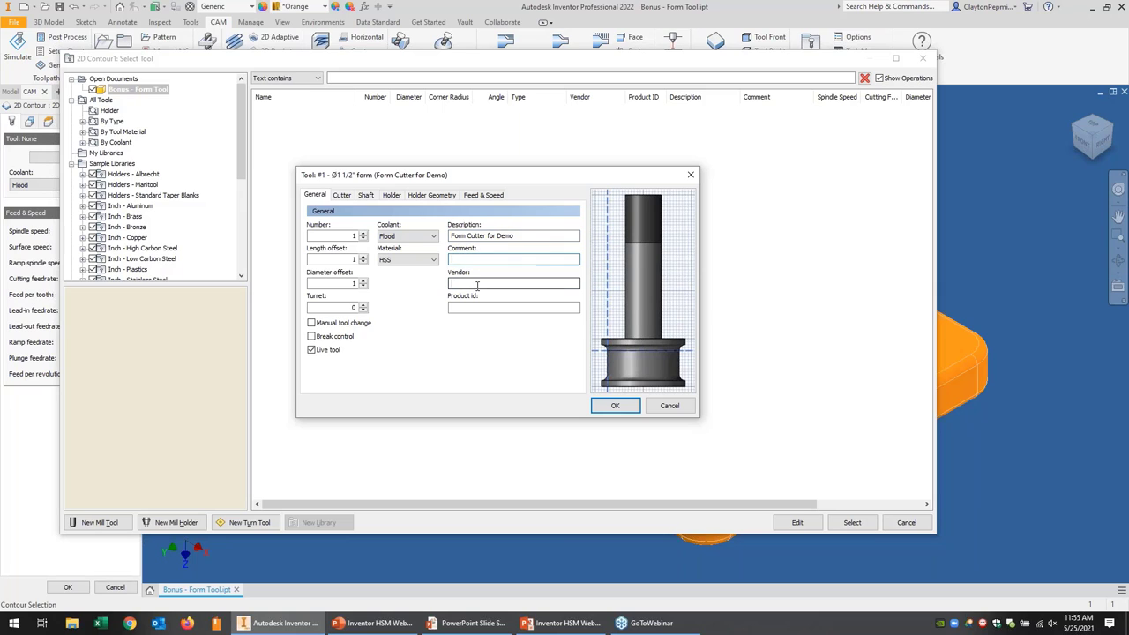
pyautogui.write('Hagerman')
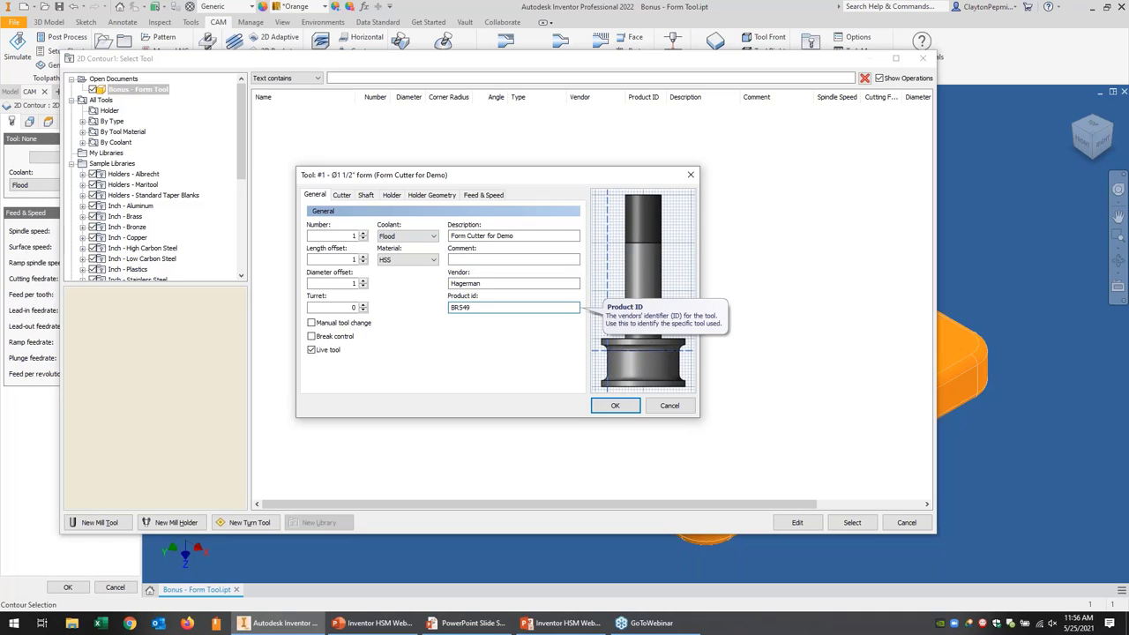
pyautogui.click(614, 406)
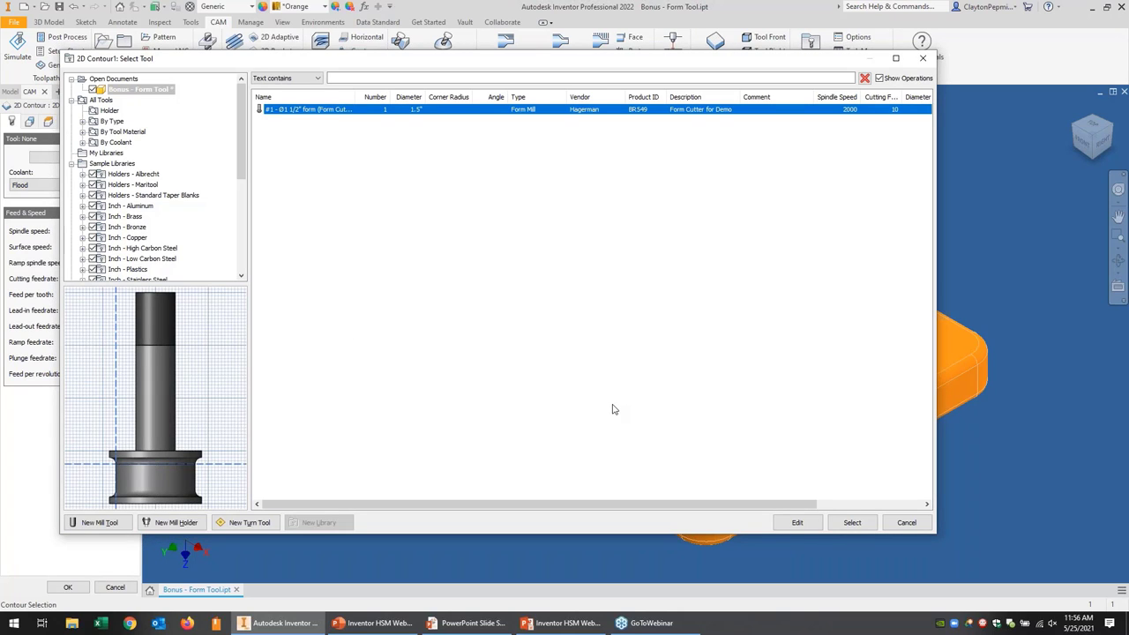
# - Assign the new form cutter to the 2D Contour and generate the toolpath along the upper edge of the part's vertical side walls
pyautogui.click(852, 522)
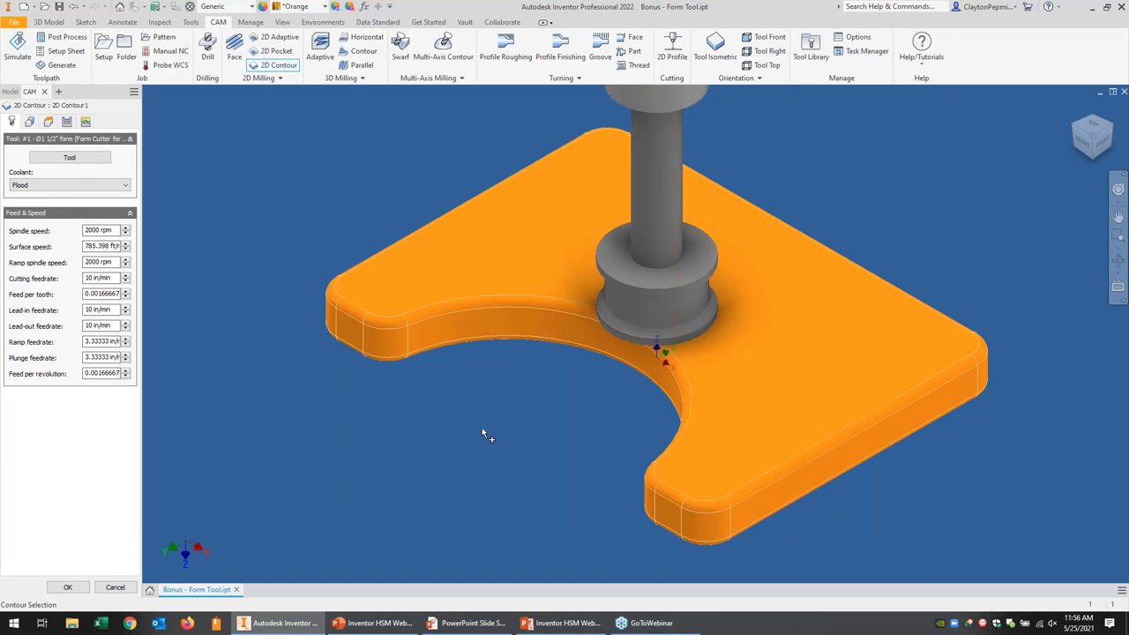
pyautogui.keyDown('shift'); pyautogui.moveTo(636, 467); pyautogui.dragTo(639, 264, button='middle'); pyautogui.keyUp('shift')
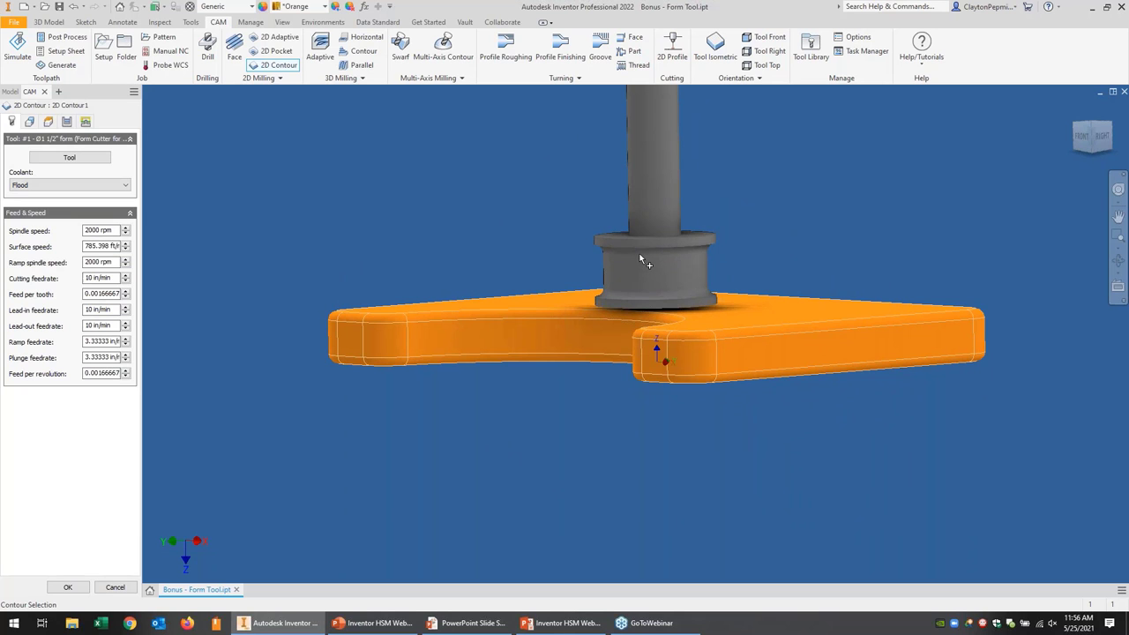
pyautogui.keyDown('shift'); pyautogui.moveTo(521, 274); pyautogui.dragTo(552, 268, button='middle'); pyautogui.keyUp('shift')
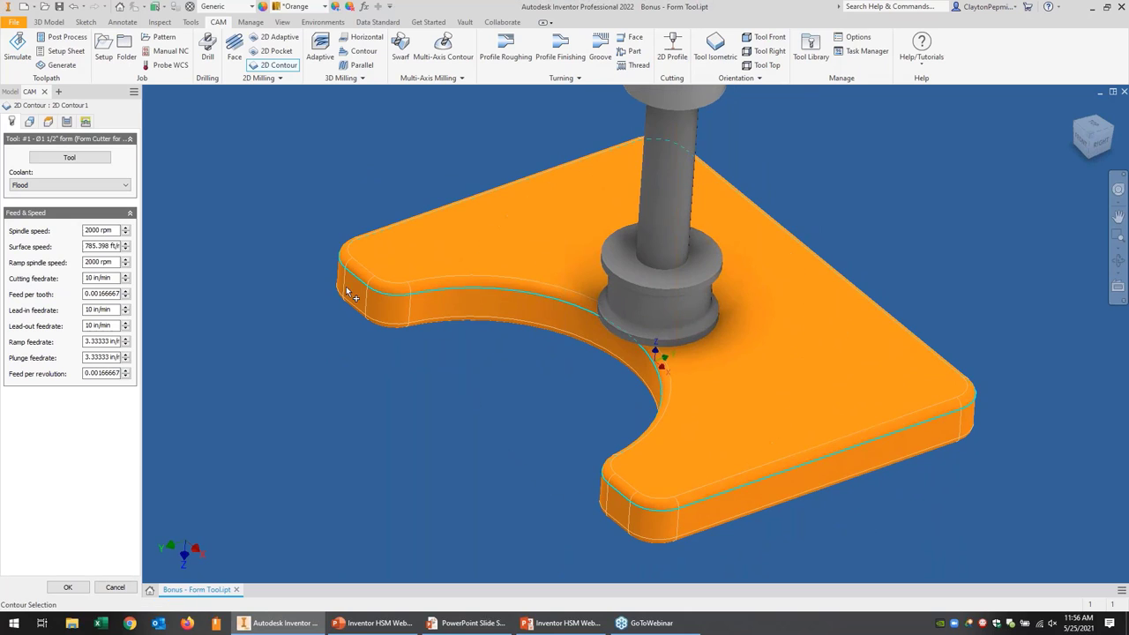
pyautogui.click(405, 297)
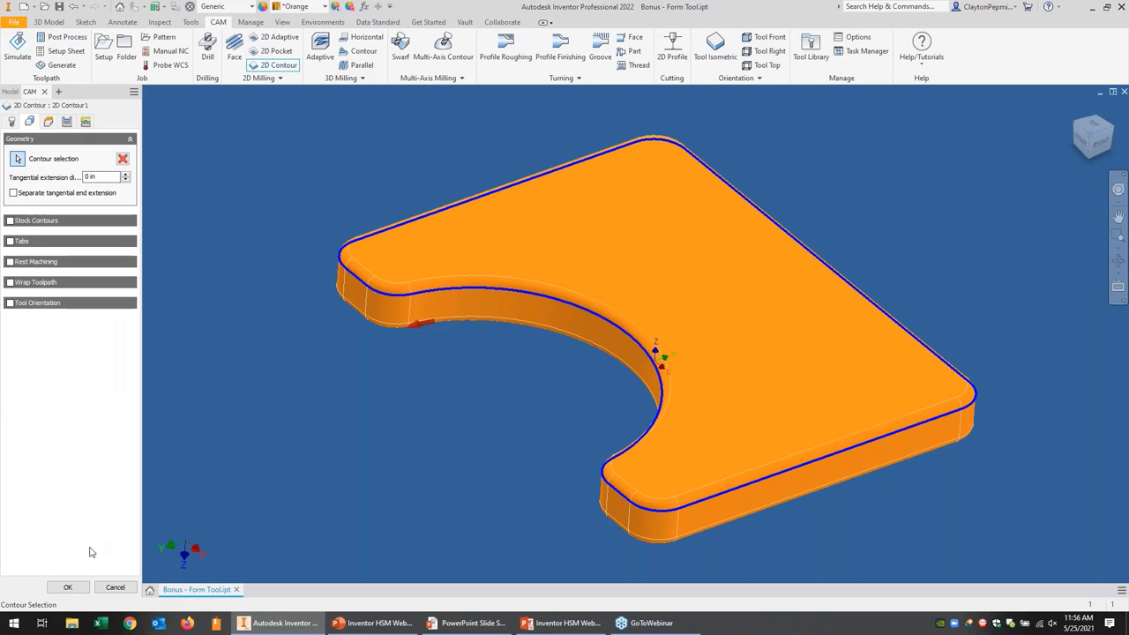
pyautogui.click(67, 587)
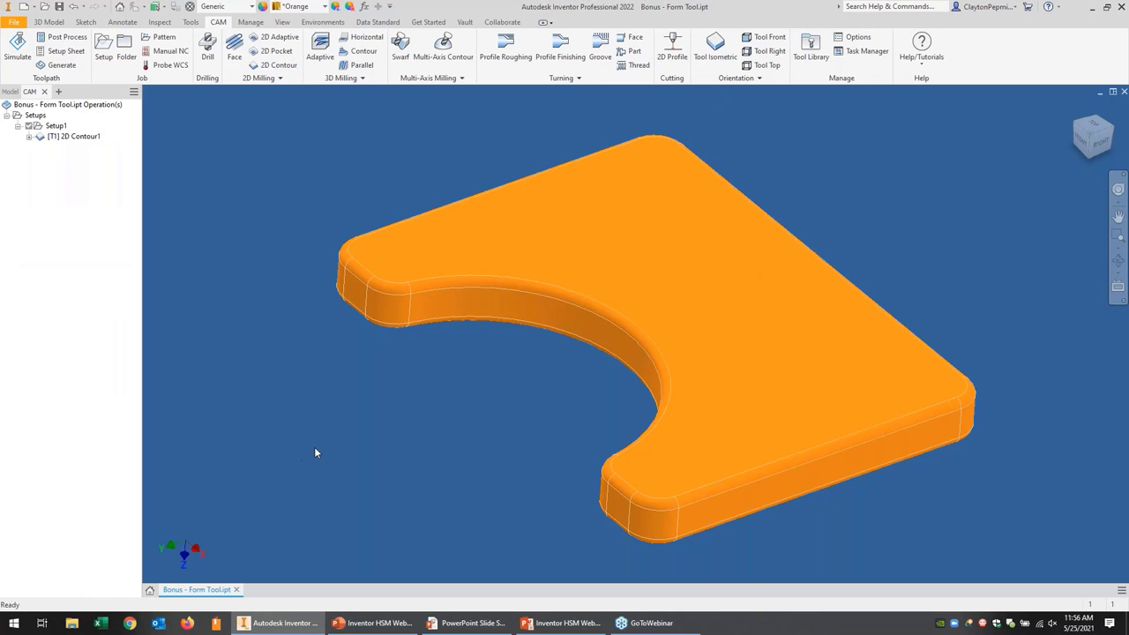
# - Simulate the 2D Contour1 toolpath with the stock hidden and playback slowed, and view the whole cutter and part in isometric orientation
pyautogui.click(73, 137)
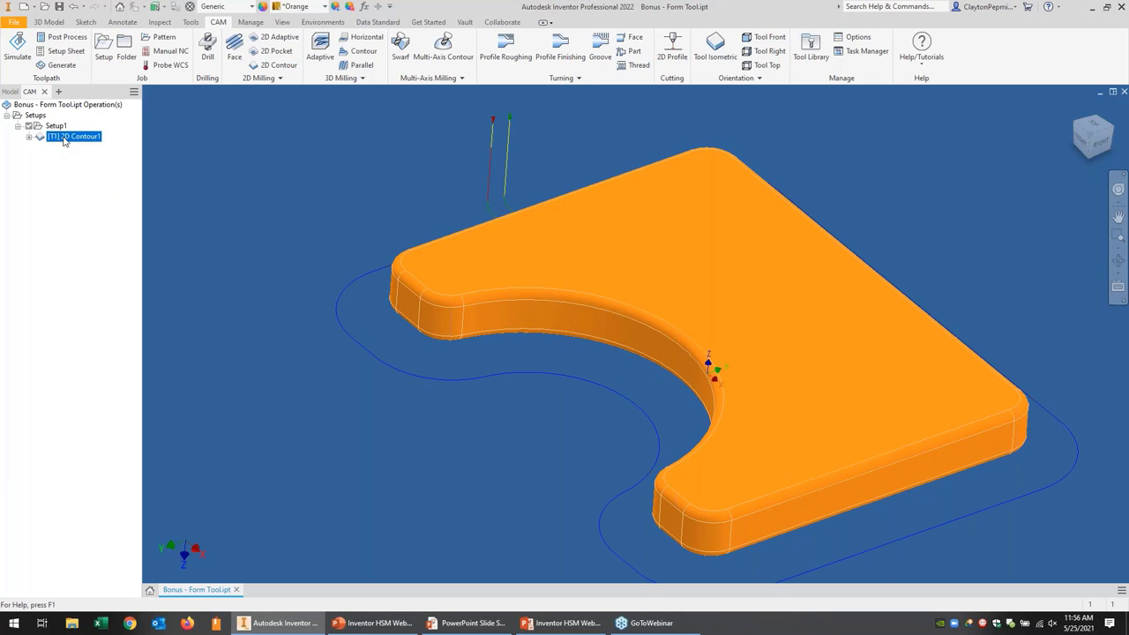
pyautogui.click(9, 49)
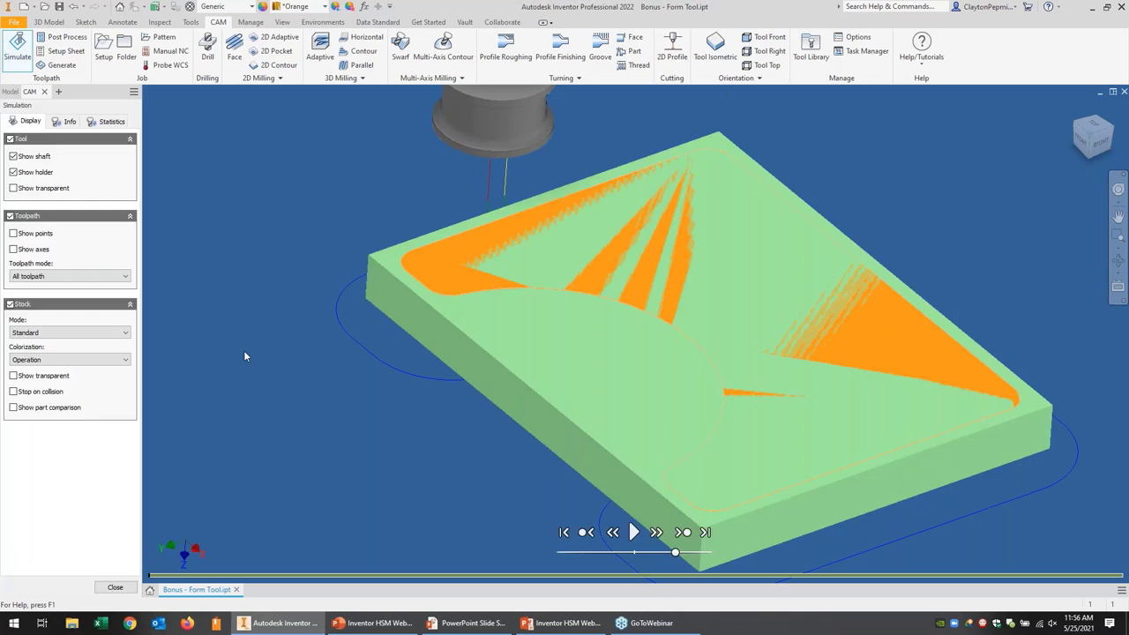
pyautogui.click(11, 304)
pyautogui.click(634, 532)
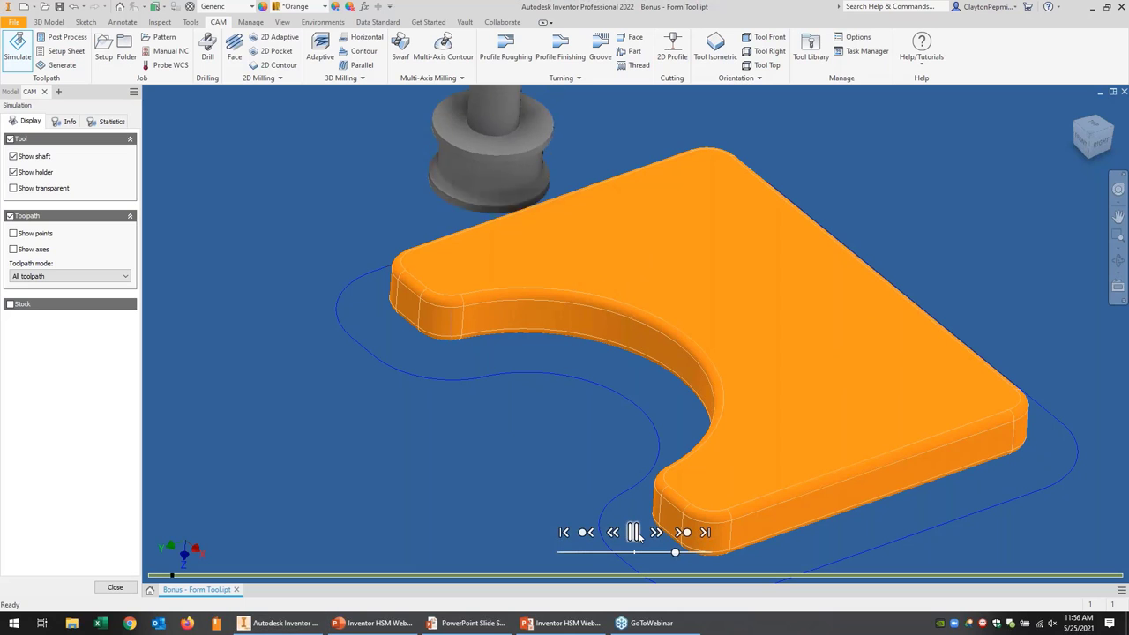
pyautogui.moveTo(674, 554); pyautogui.dragTo(657, 554)
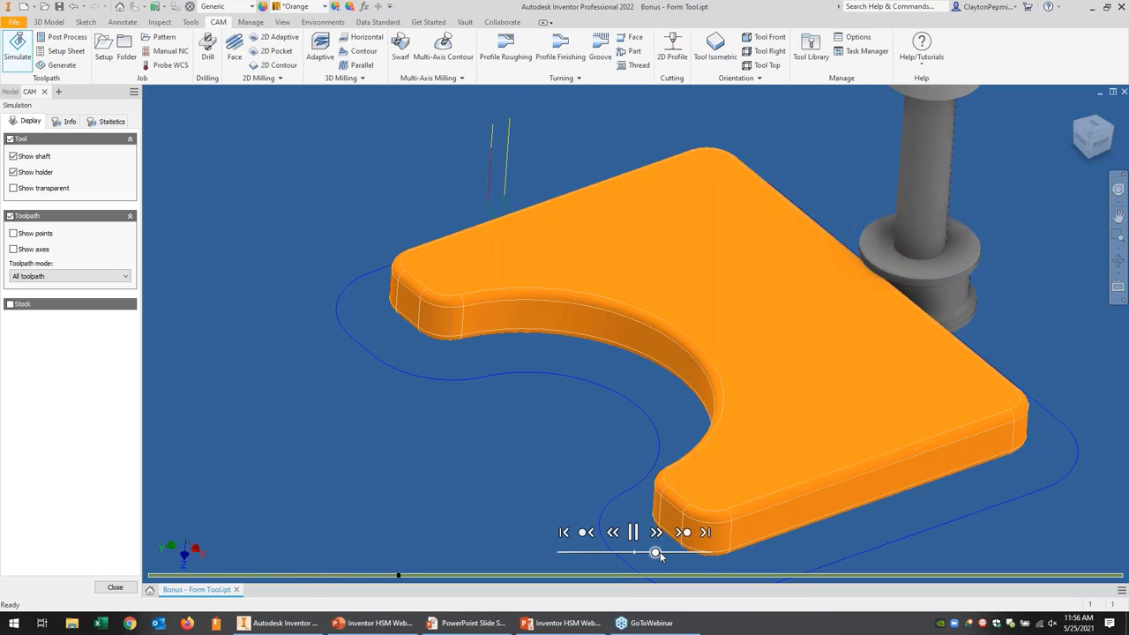
pyautogui.moveTo(664, 555); pyautogui.dragTo(670, 556)
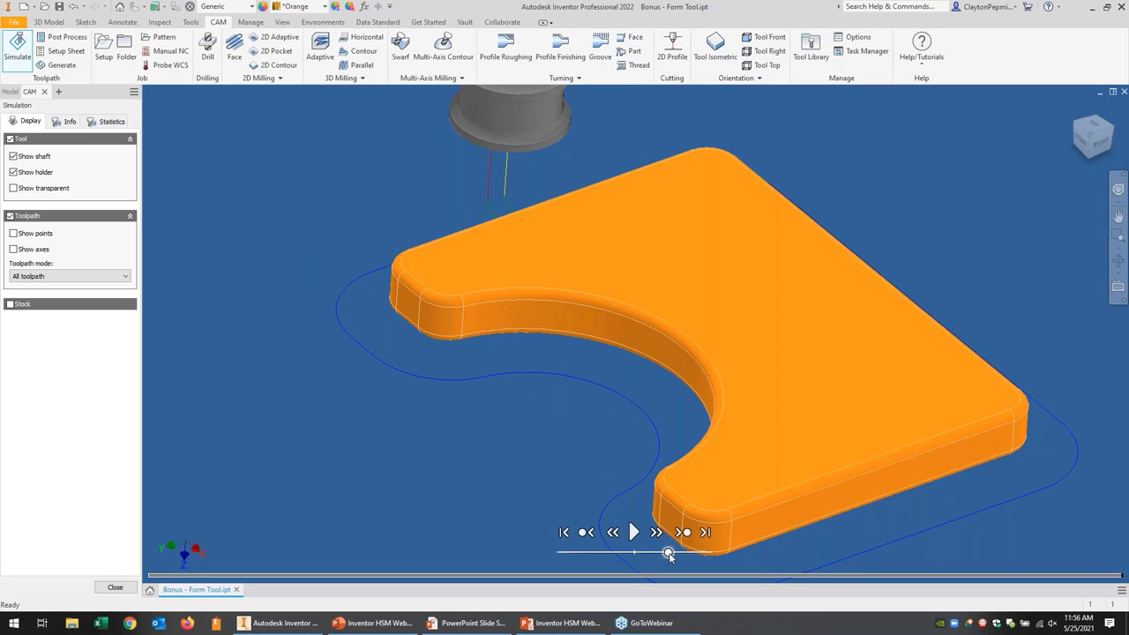
pyautogui.scroll(4, 494, 423)
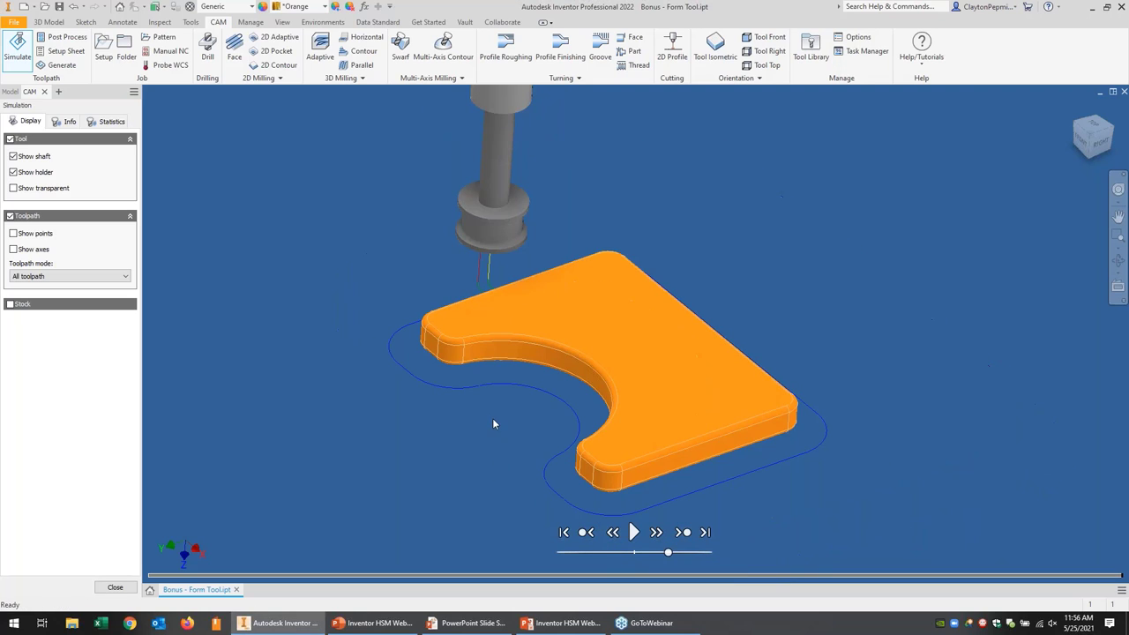
pyautogui.click(1094, 140)
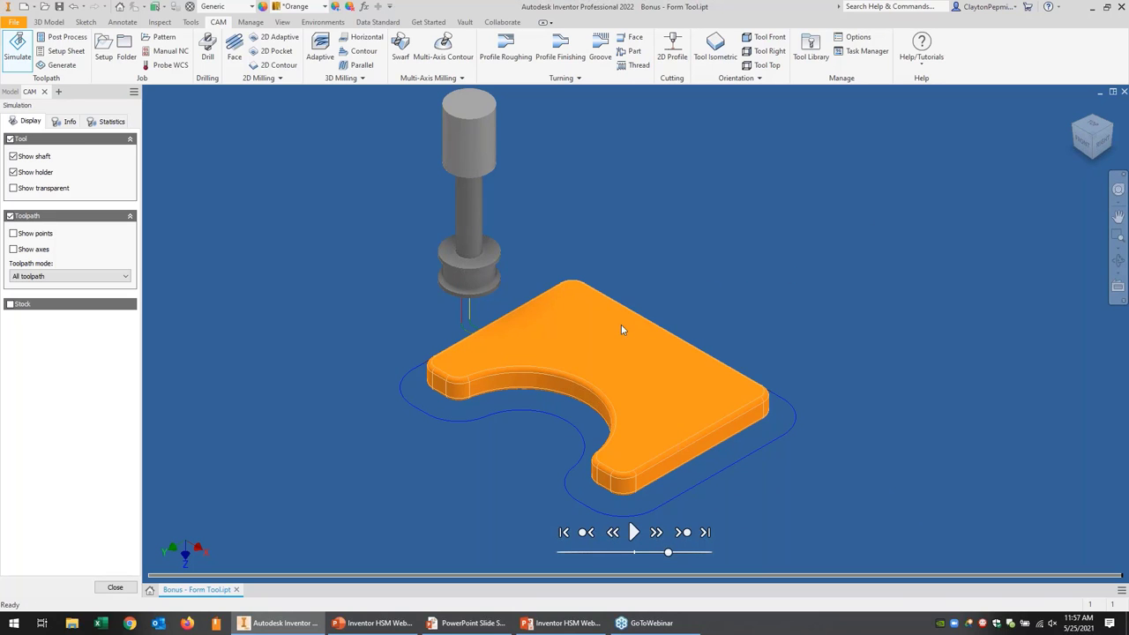
# - Switch to the PowerPoint slide show and advance to the Custom Form Tool – Things To Remember slide
pyautogui.click(467, 623)
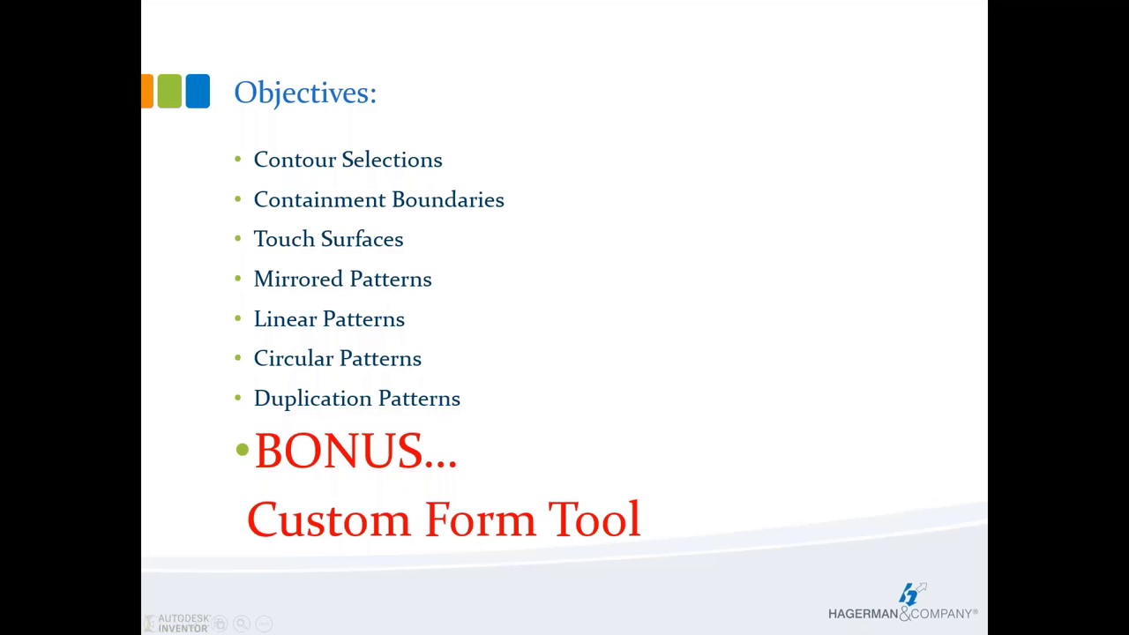
pyautogui.click(527, 354)
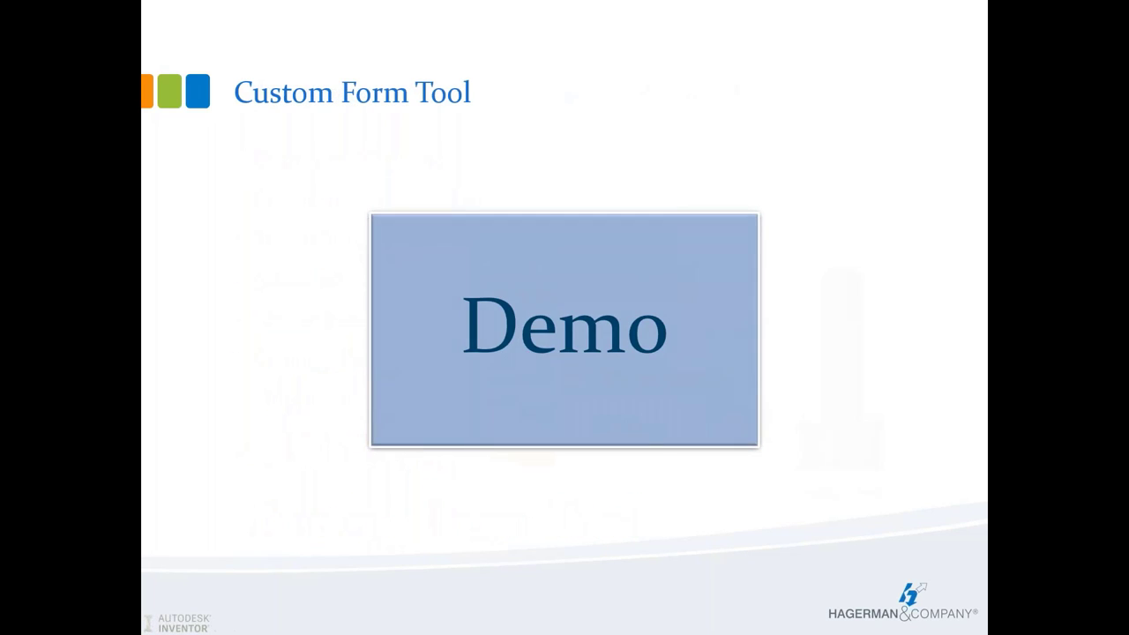
pyautogui.press('Right')
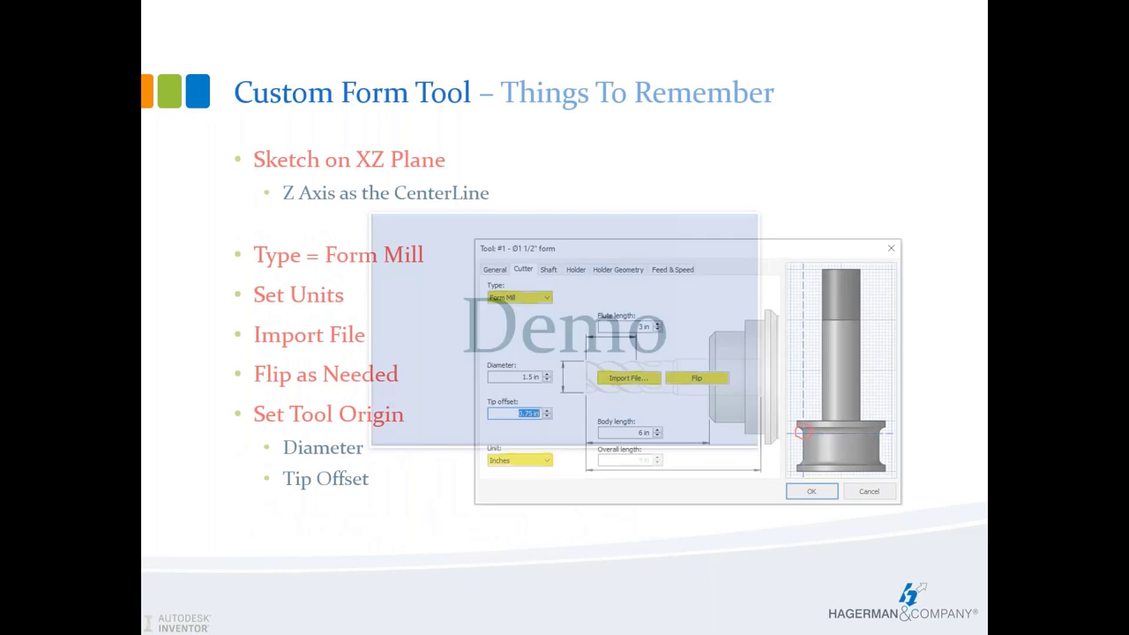